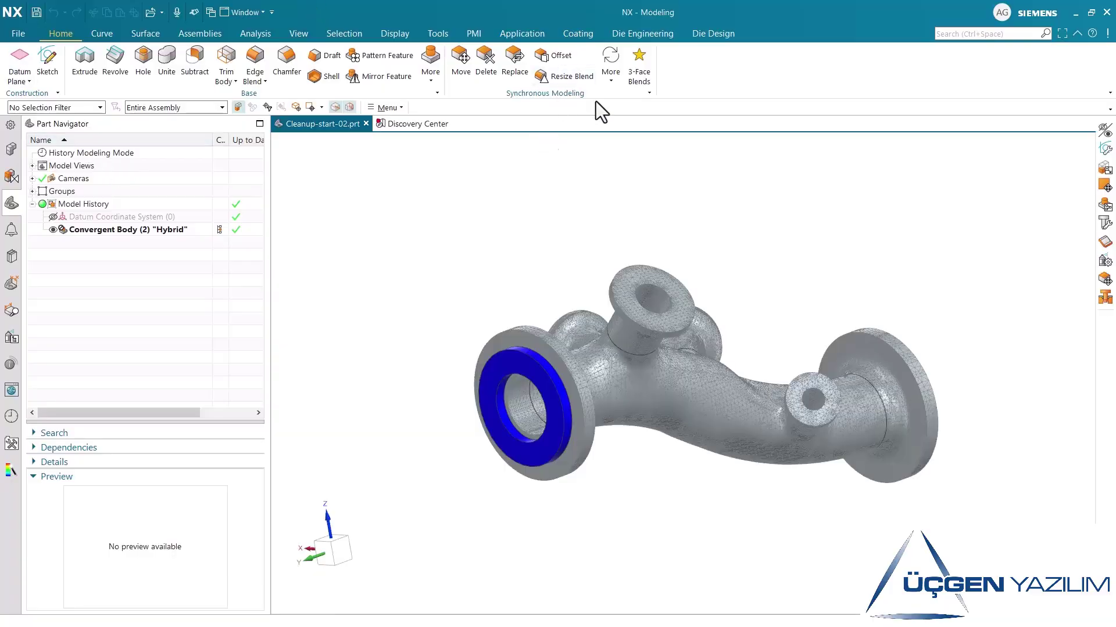
Launch a new Logic Editor rule from the Home tab More gallery.
{"action": "left_click", "coordinate": [430, 76]}
{"action": "key", "text": "Escape"}
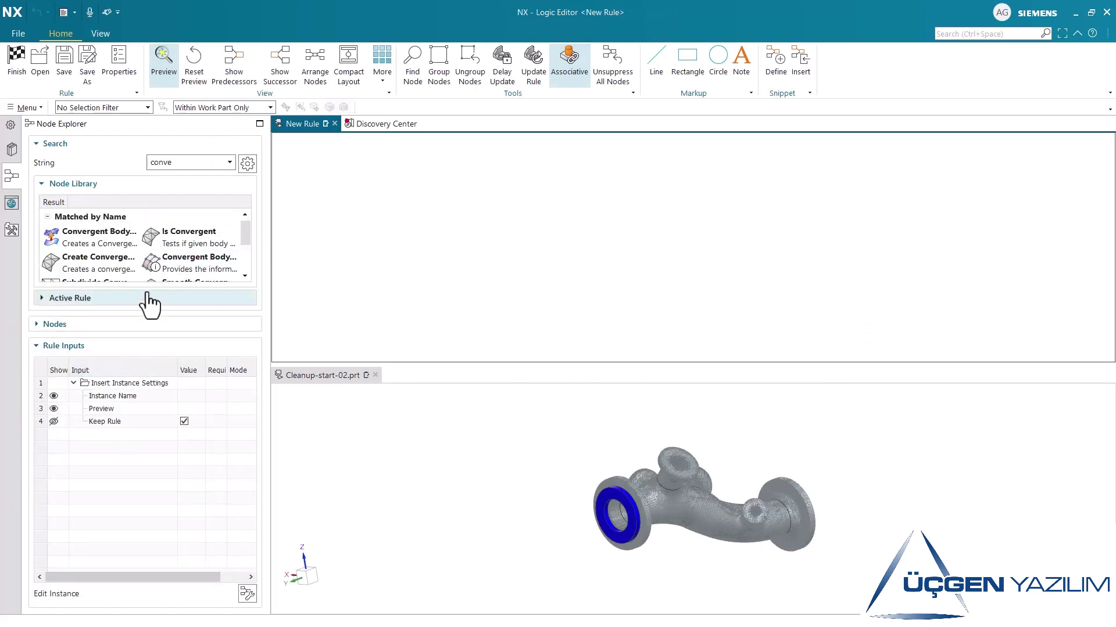
Place a Convergent Body Information node on the rule canvas.
{"action": "left_click", "coordinate": [249, 259]}
{"action": "left_click", "coordinate": [242, 228]}
{"action": "left_click", "coordinate": [242, 259]}
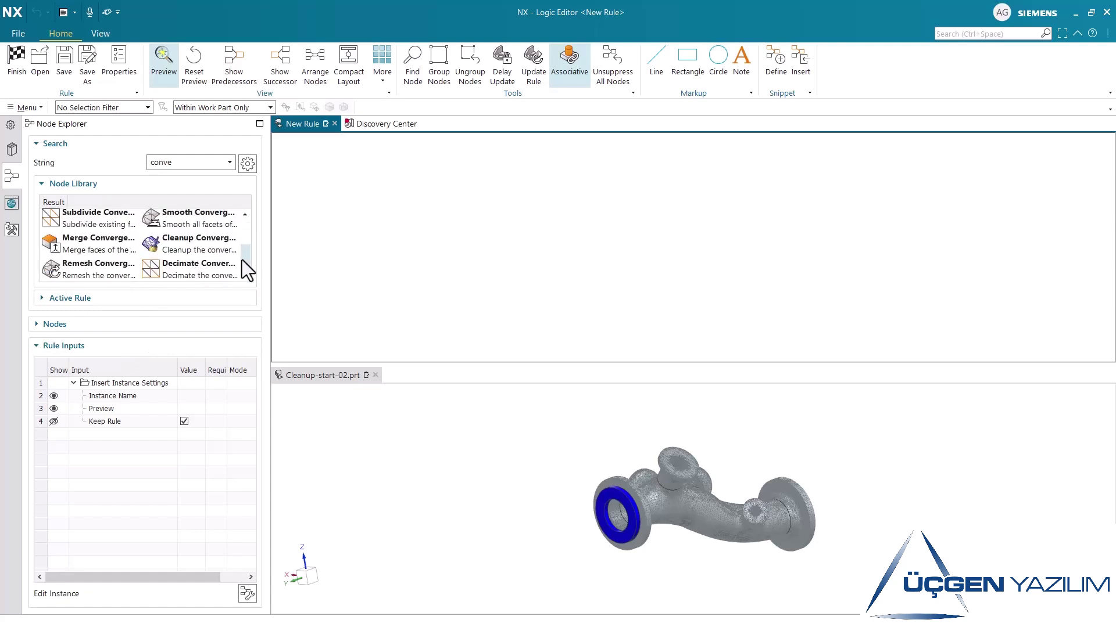
{"action": "left_click", "coordinate": [126, 352]}
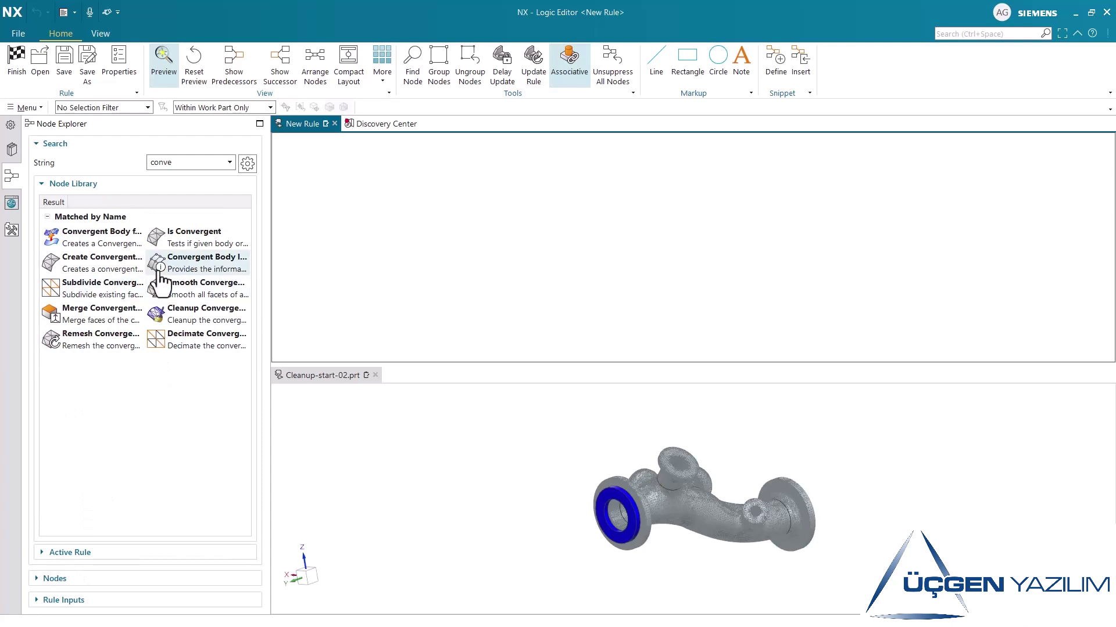
{"action": "left_click_drag", "start_coordinate": [161, 271], "coordinate": [481, 238]}
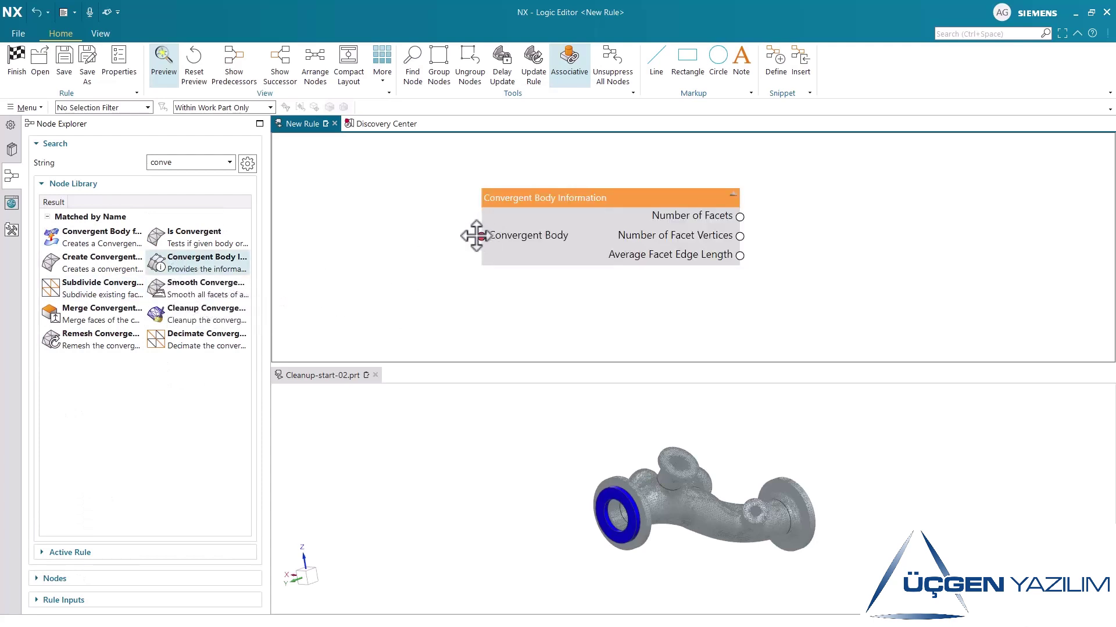
Create a Select Body input on its port with the pipe body picked.
{"action": "right_click", "coordinate": [481, 237]}
{"action": "left_click", "coordinate": [508, 249]}
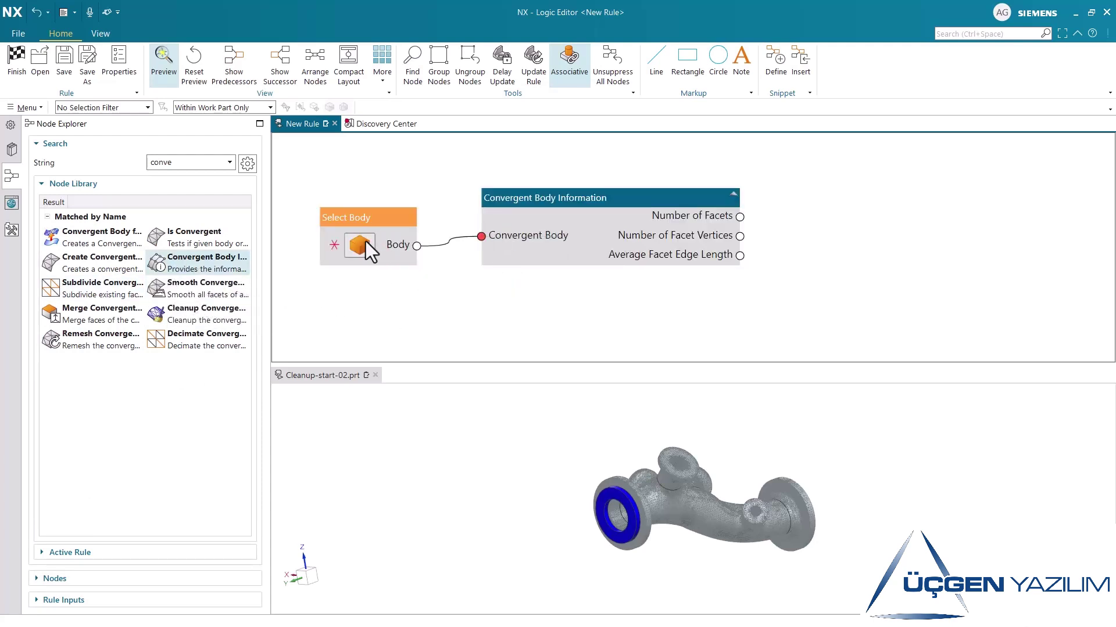
{"action": "left_click", "coordinate": [361, 243]}
{"action": "left_click", "coordinate": [632, 502]}
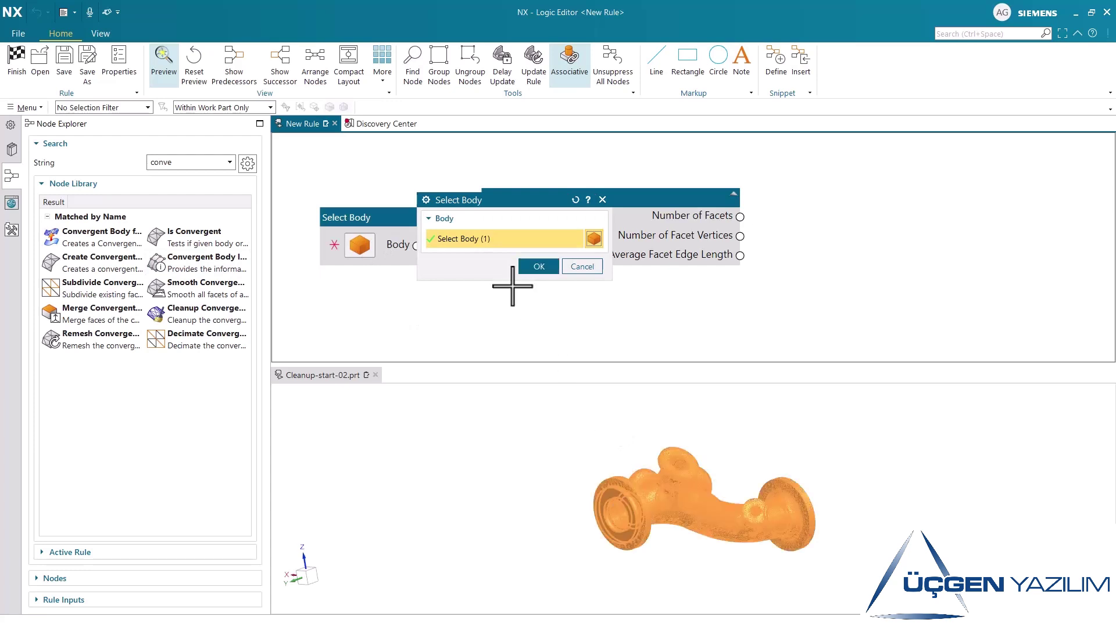
{"action": "left_click", "coordinate": [535, 265]}
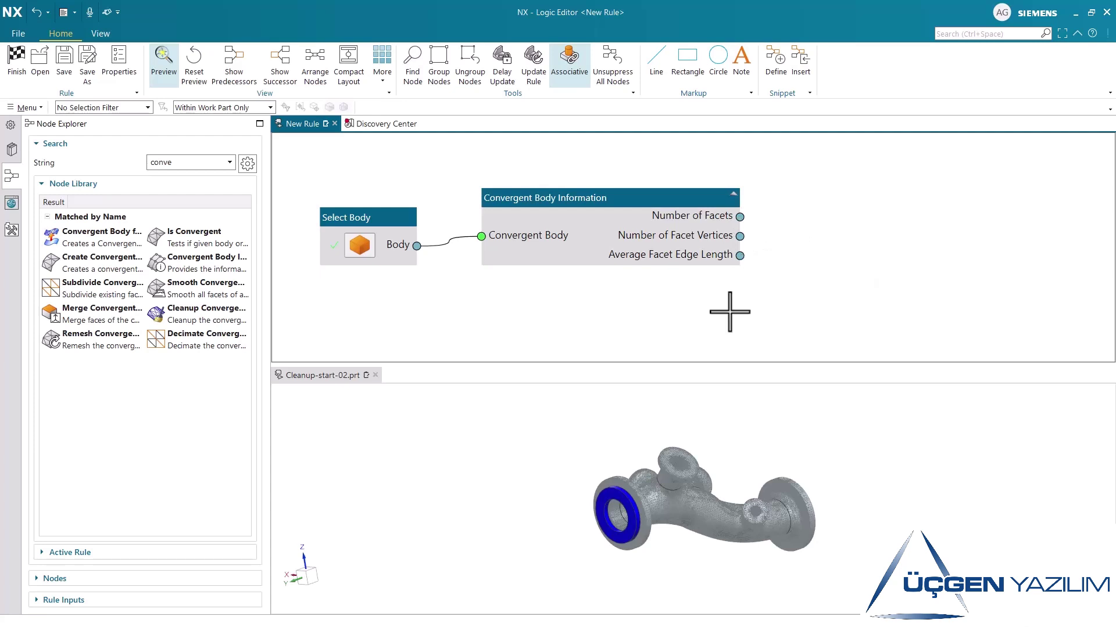
Add a Cleanup Convergent Body node and wire the selected body into it.
{"action": "double_click", "coordinate": [224, 309]}
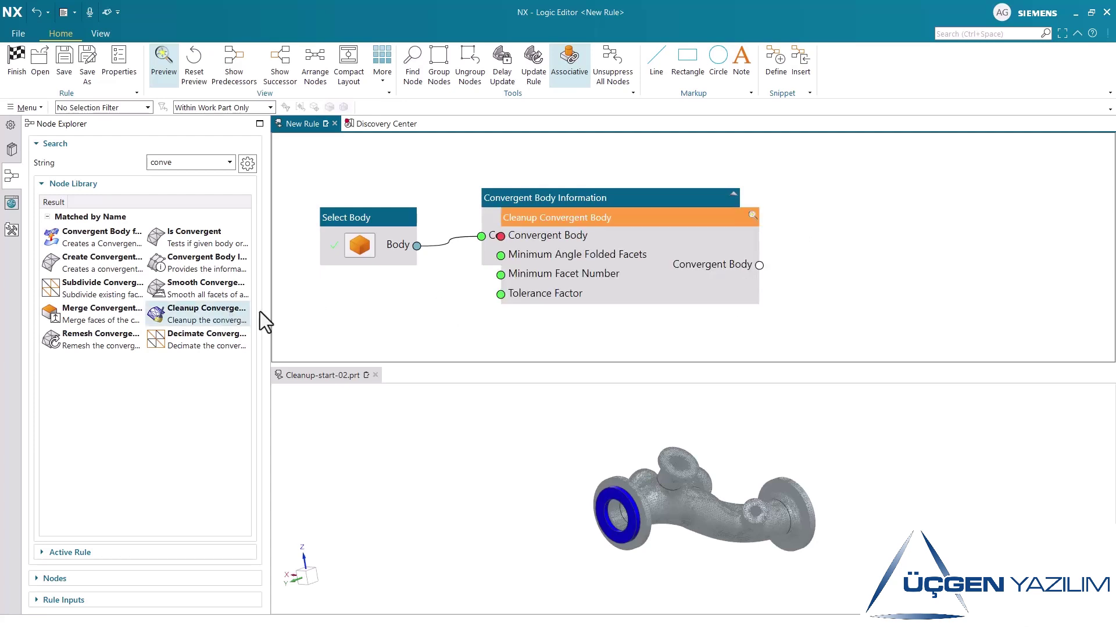
{"action": "left_click_drag", "start_coordinate": [664, 213], "coordinate": [765, 304]}
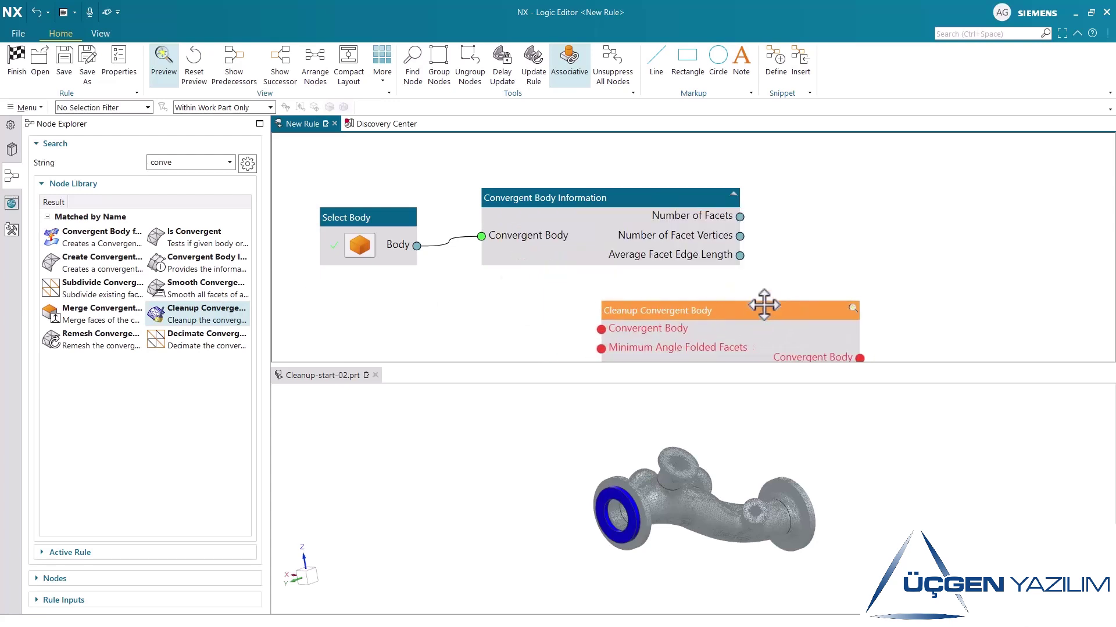
{"action": "scroll", "coordinate": [442, 189], "scroll_direction": "down", "scroll_amount": 1}
{"action": "scroll", "coordinate": [441, 188], "scroll_direction": "down", "scroll_amount": 1}
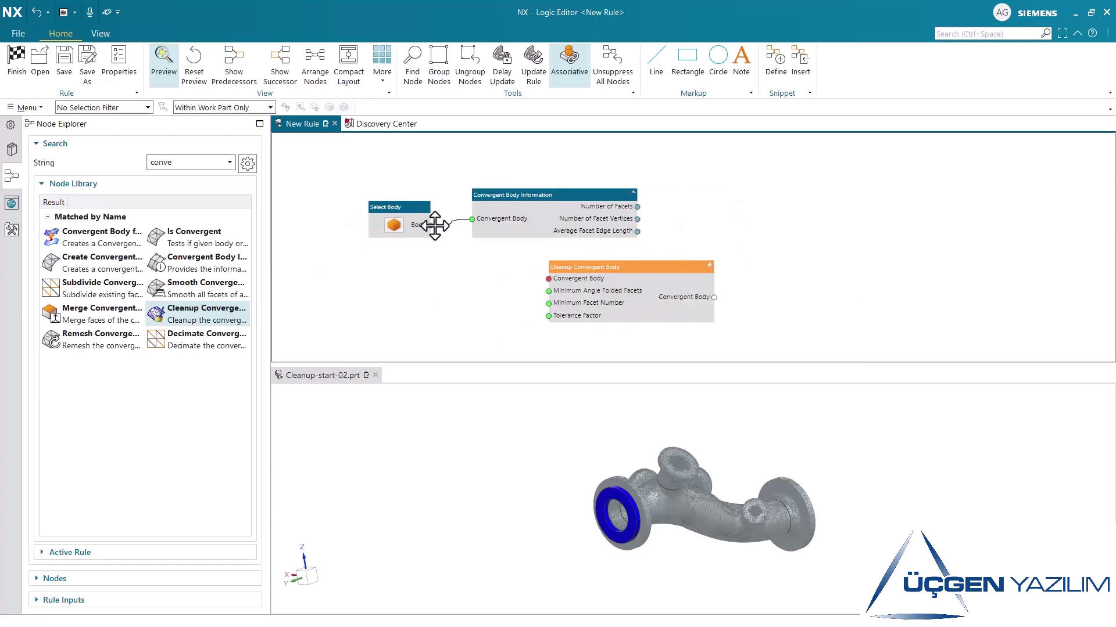
{"action": "left_click_drag", "start_coordinate": [435, 225], "coordinate": [549, 279]}
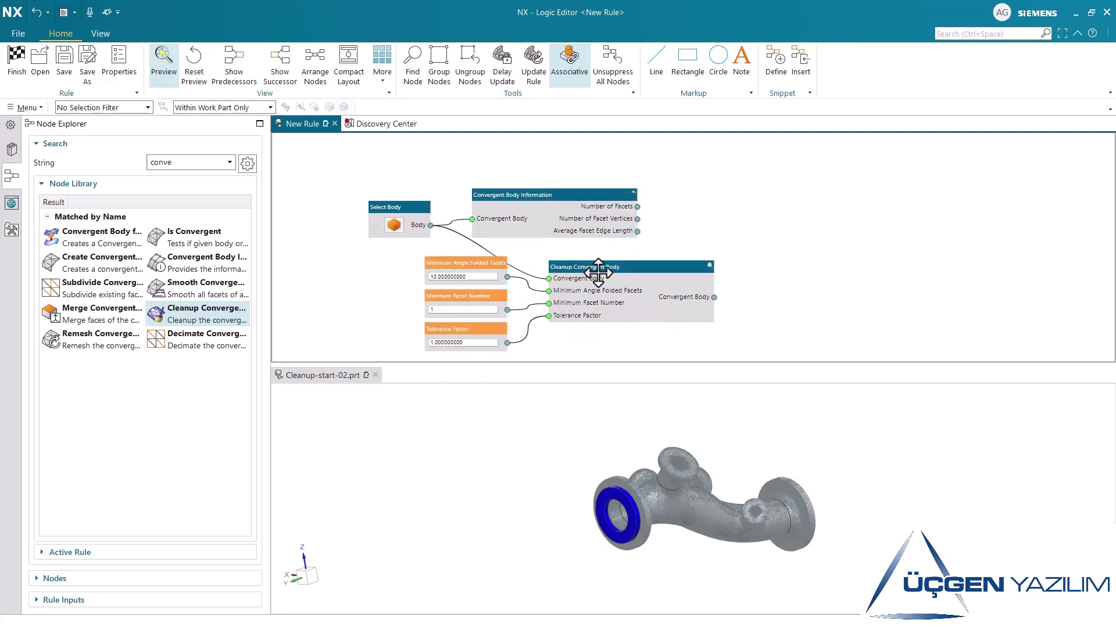
Wire the cleanup output into the Convergent Body Information node.
{"action": "left_click_drag", "start_coordinate": [579, 208], "coordinate": [829, 220]}
{"action": "left_click", "coordinate": [755, 274]}
{"action": "left_click_drag", "start_coordinate": [714, 299], "coordinate": [722, 237]}
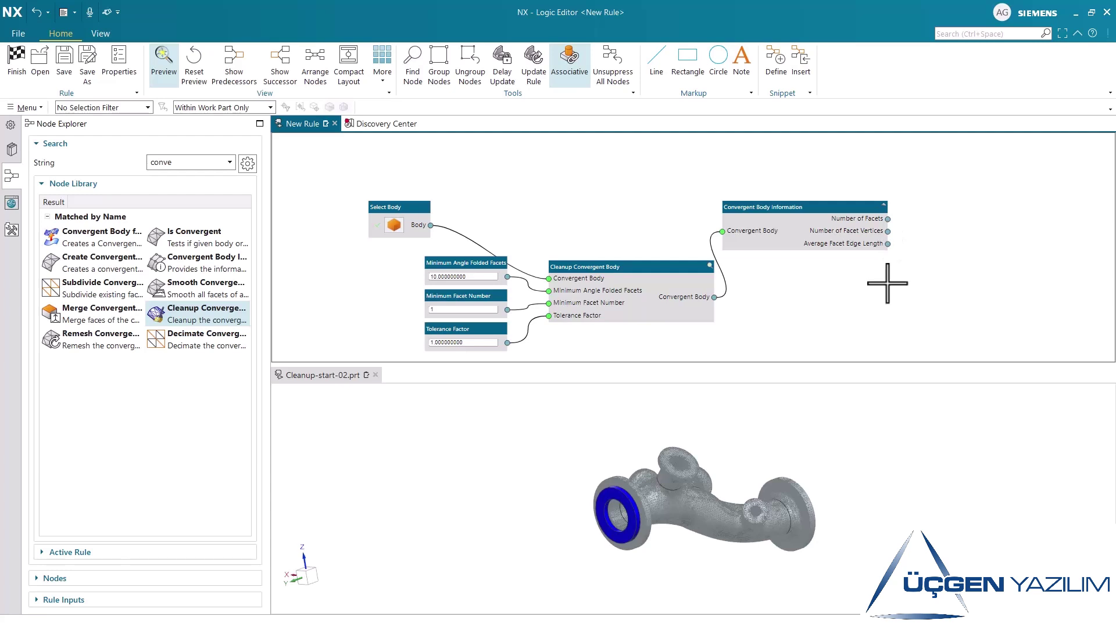
Add a Merge node through Find Node with the search 'merge'.
{"action": "right_click", "coordinate": [654, 179]}
{"action": "left_click", "coordinate": [662, 187]}
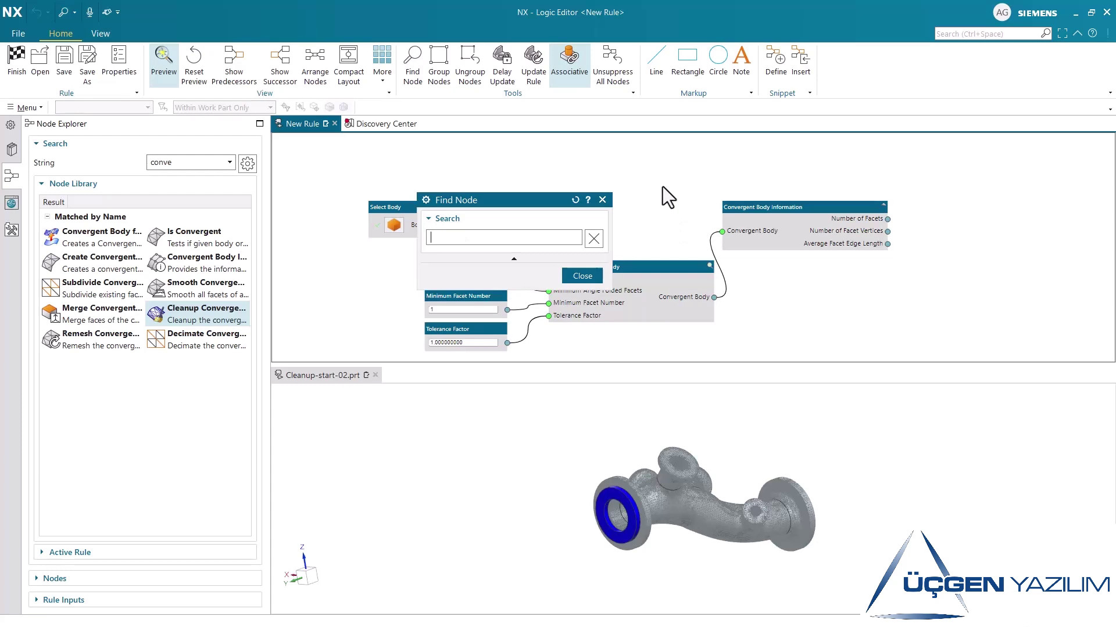
{"action": "type", "text": "merge"}
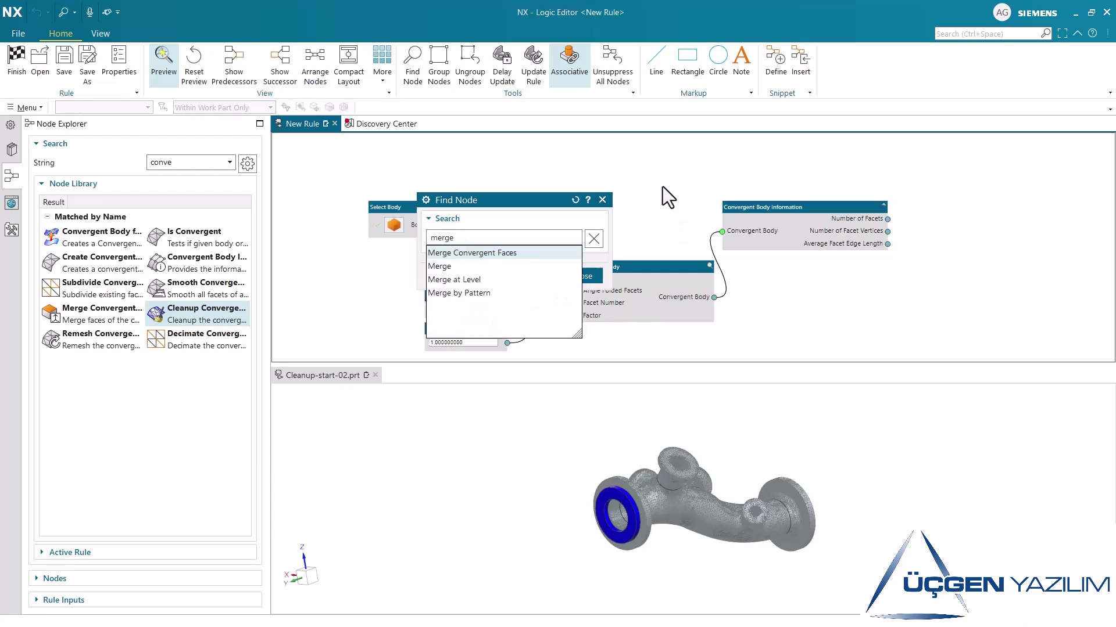
{"action": "left_click", "coordinate": [511, 266]}
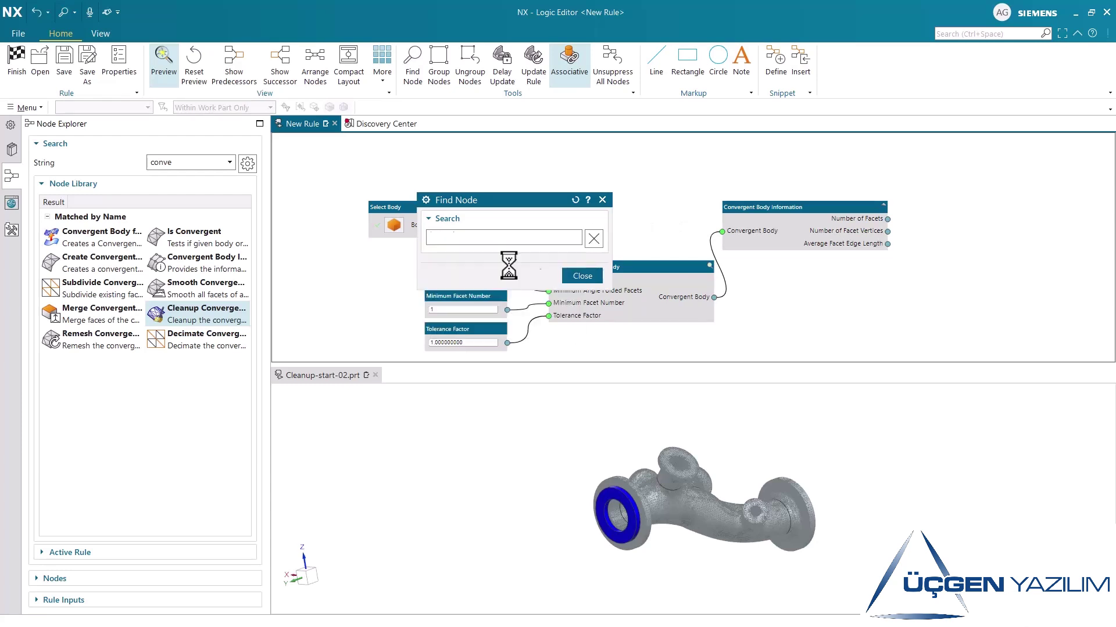
{"action": "left_click", "coordinate": [581, 277]}
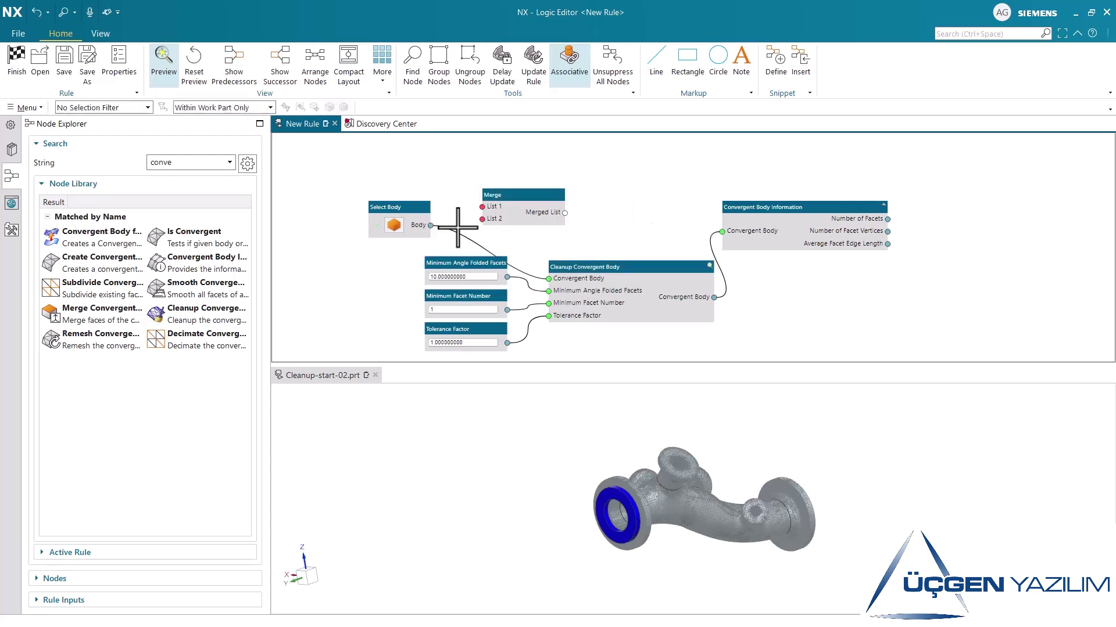
Wire the body to List 1, cleaned body to List 2, merged list into the information node.
{"action": "mouse_move", "coordinate": [431, 227]}
{"action": "left_mouse_down"}
{"action": "mouse_move", "coordinate": [482, 207]}
{"action": "mouse_move", "coordinate": [948, 193]}
{"action": "left_mouse_up"}
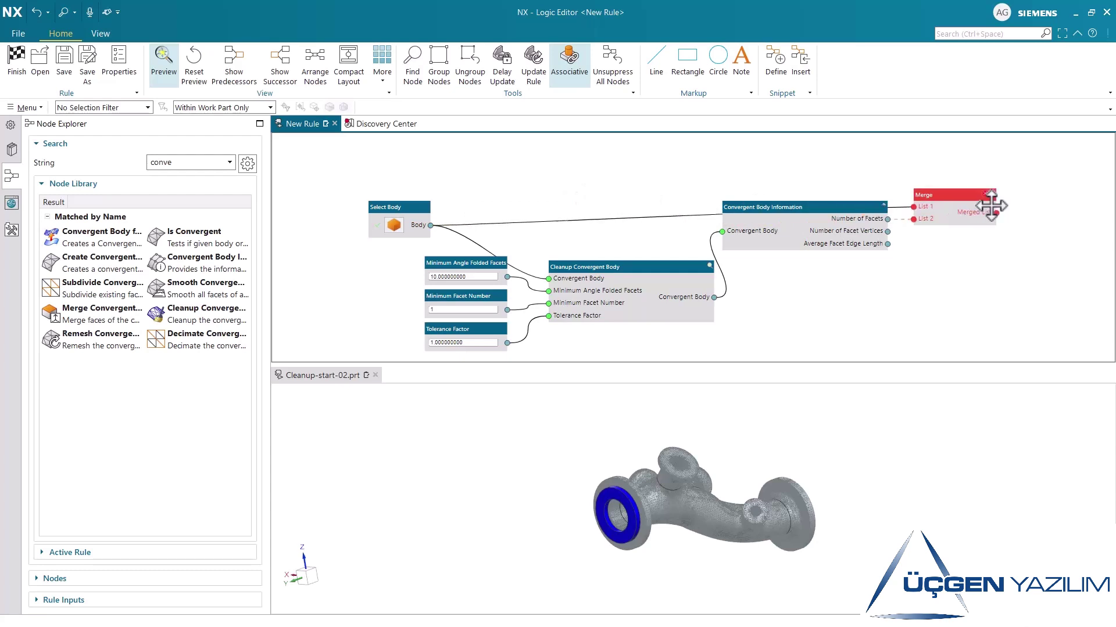
{"action": "left_click_drag", "start_coordinate": [721, 244], "coordinate": [992, 259]}
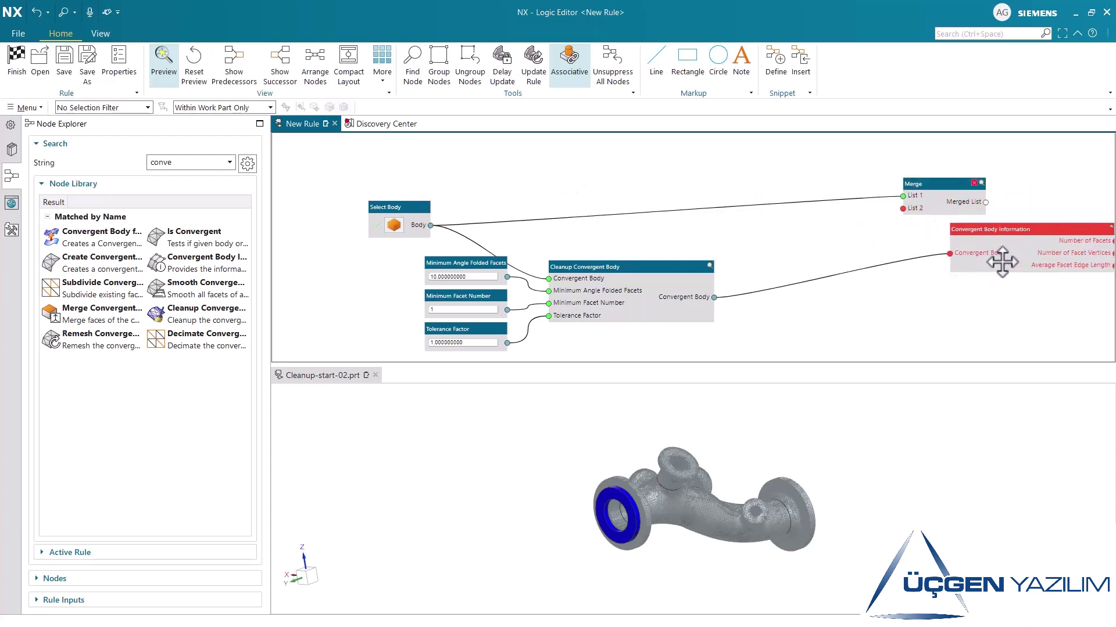
{"action": "left_click_drag", "start_coordinate": [713, 297], "coordinate": [910, 221]}
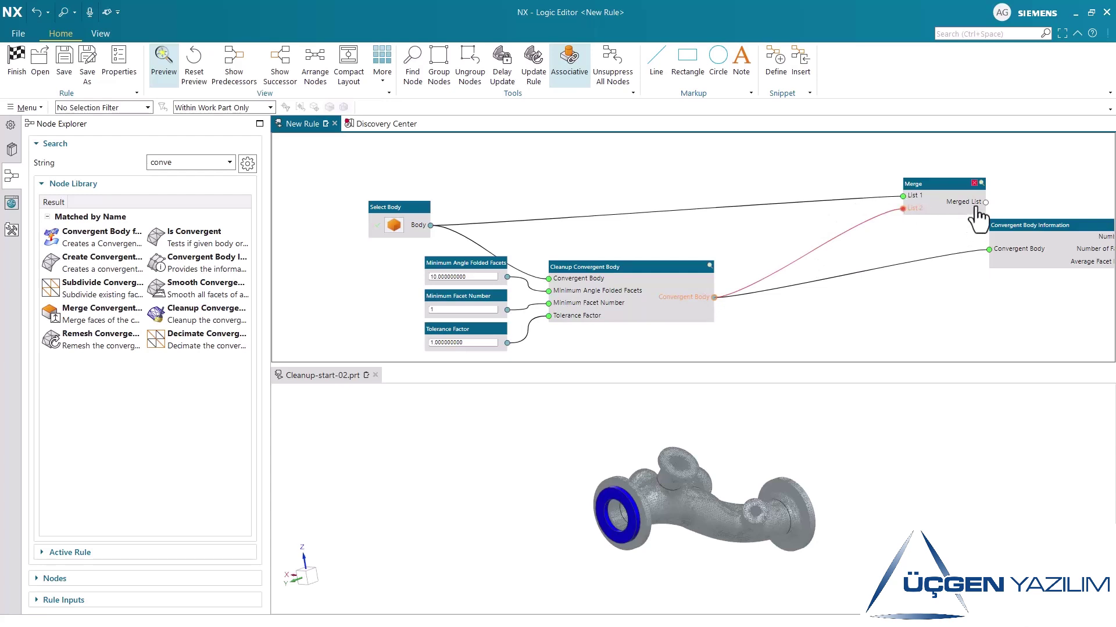
{"action": "left_click_drag", "start_coordinate": [985, 208], "coordinate": [988, 248]}
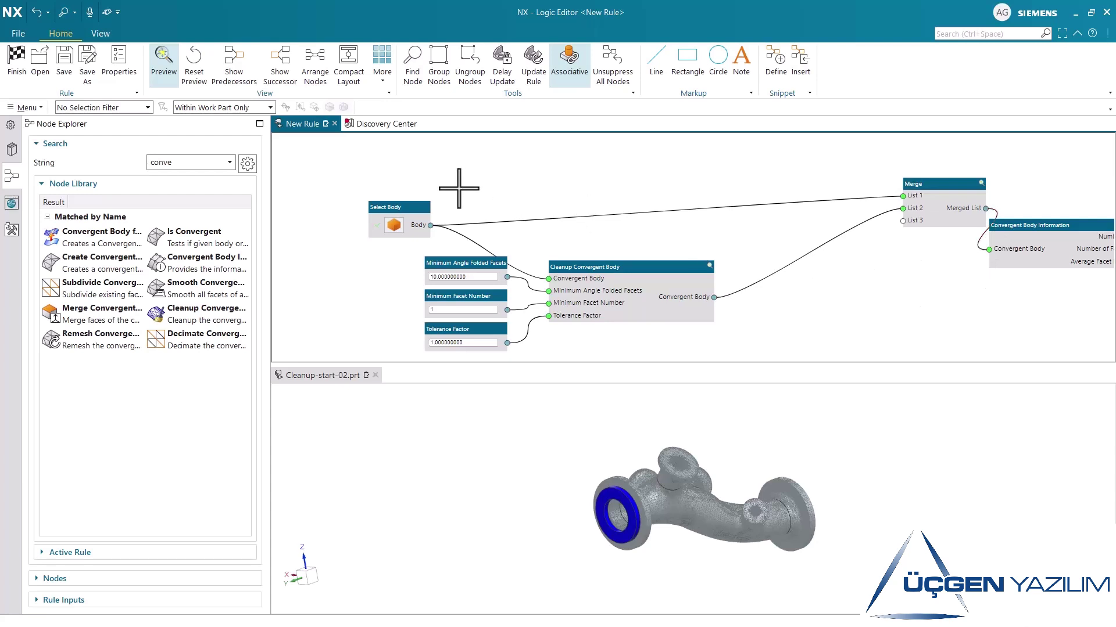
{"action": "key", "text": "ctrl+f"}
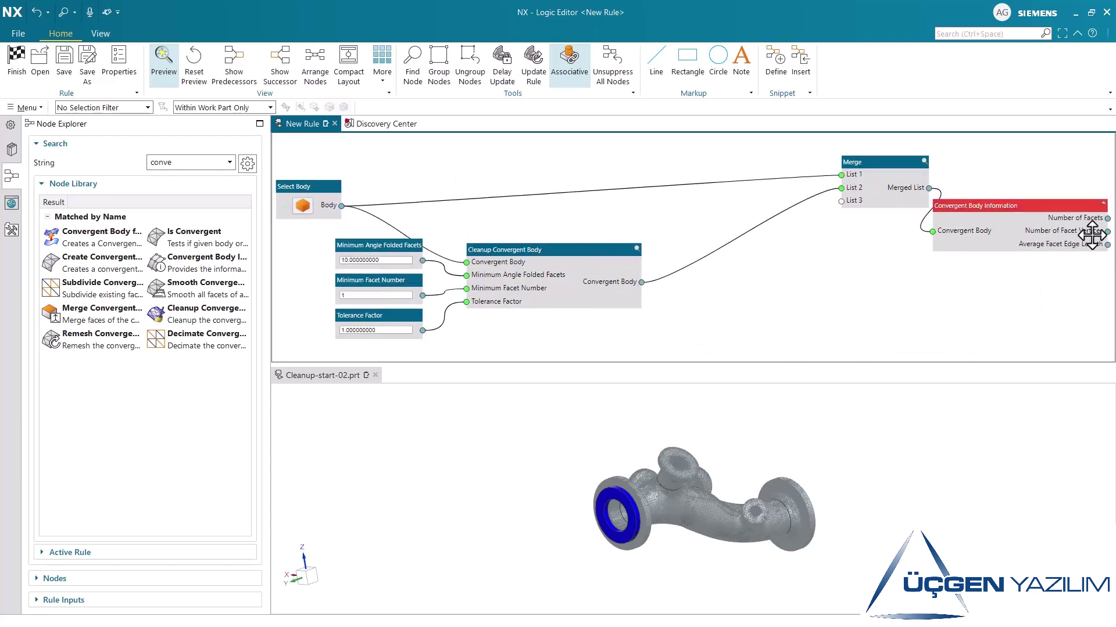
{"action": "mouse_move", "coordinate": [1107, 244]}
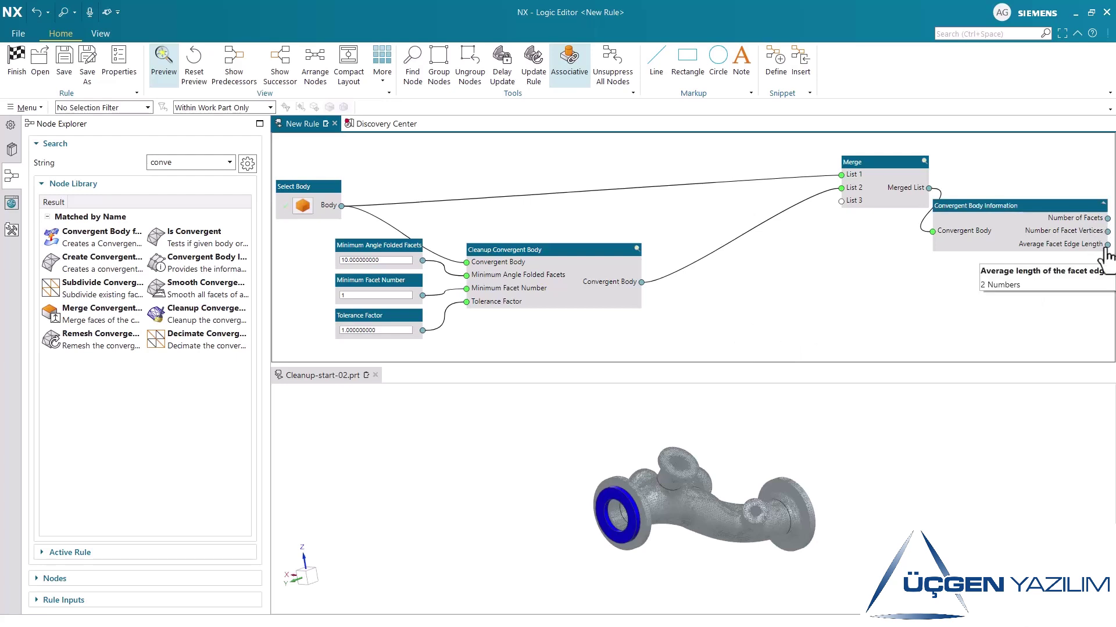
Review edge length and facet count readouts, then add a Remesh Convergent Body node.
{"action": "left_click", "coordinate": [1106, 246]}
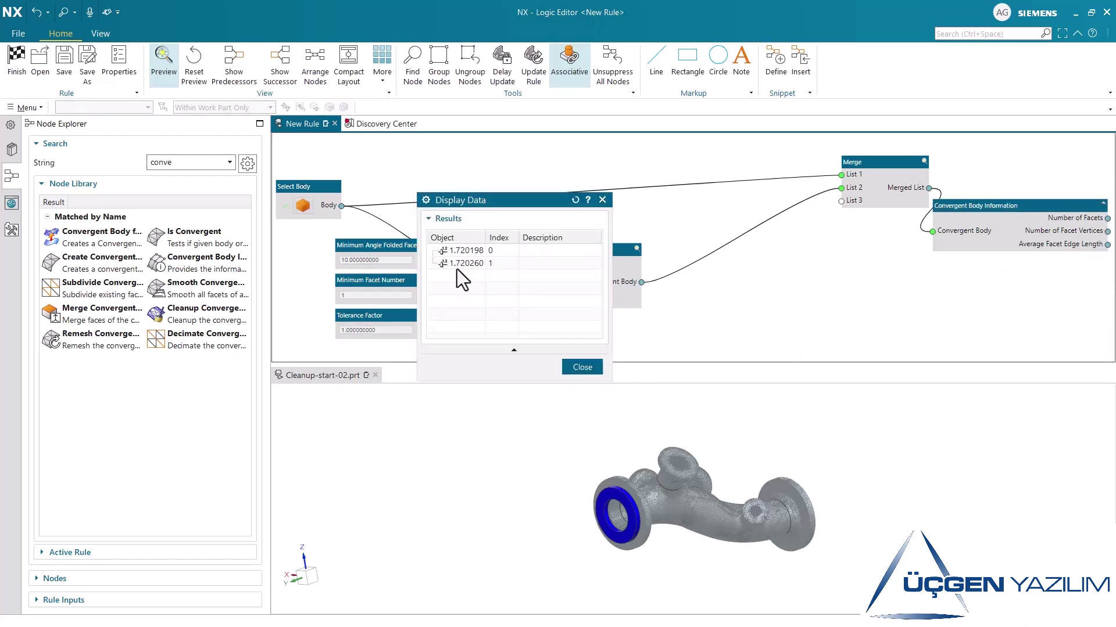
{"action": "left_click", "coordinate": [581, 367]}
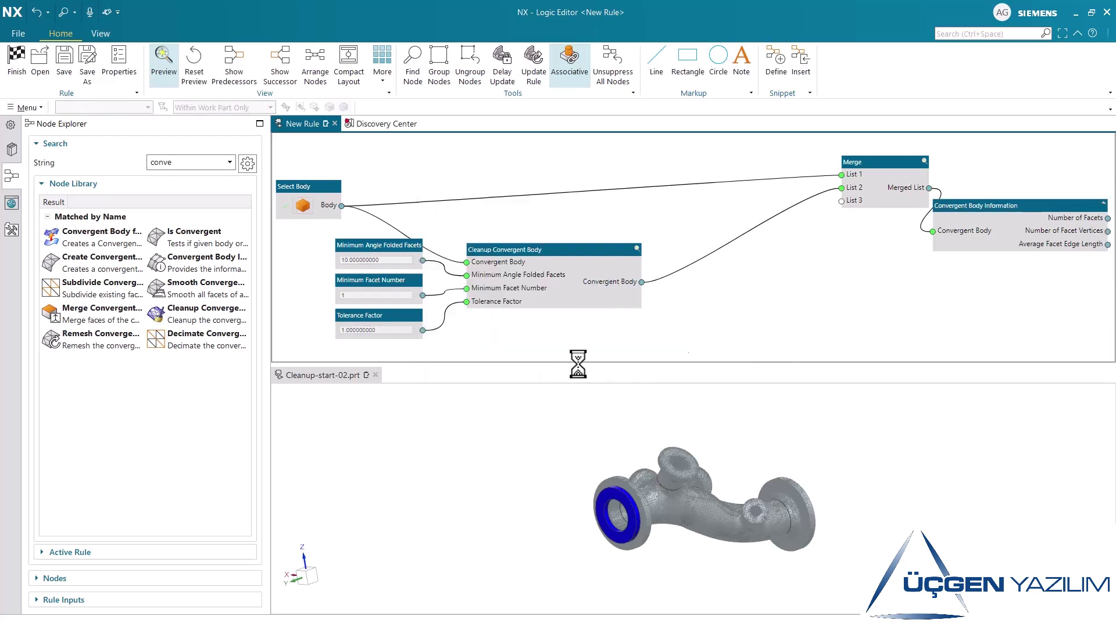
{"action": "left_click", "coordinate": [1107, 230]}
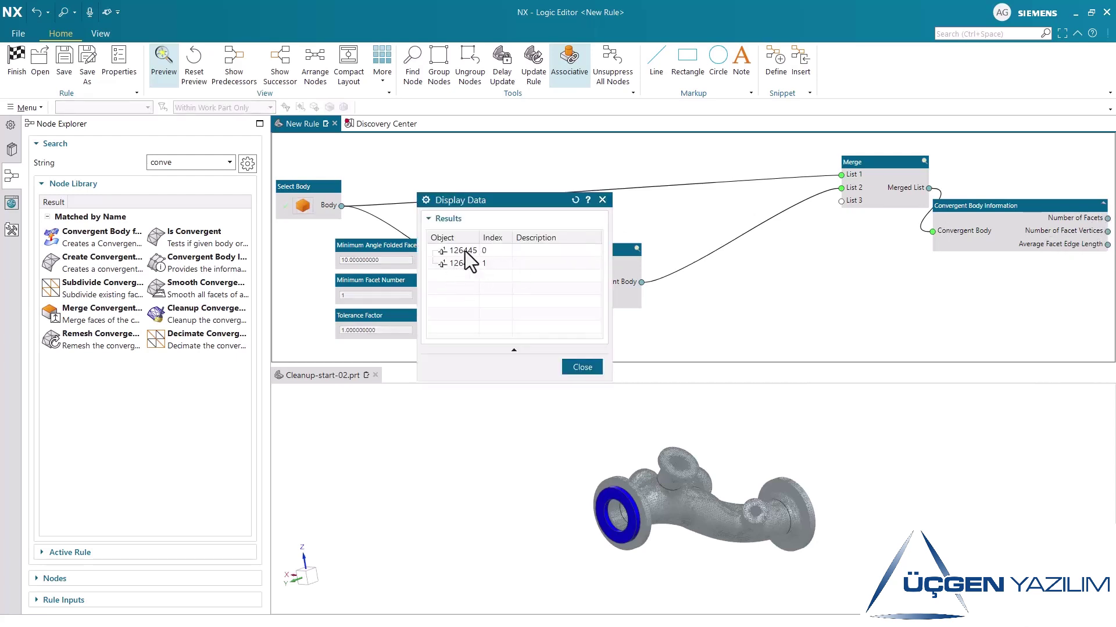
{"action": "left_click", "coordinate": [571, 367]}
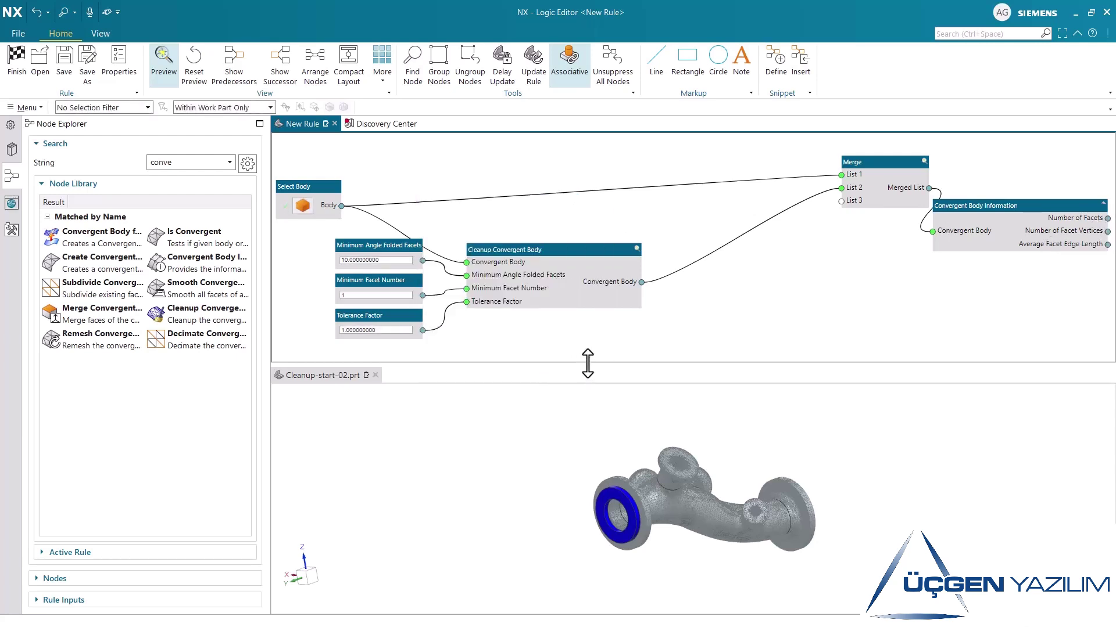
{"action": "double_click", "coordinate": [110, 341]}
Delete the Remesh node's extra Select Body and feed the cleaned-up body into it.
{"action": "left_click_drag", "start_coordinate": [501, 216], "coordinate": [870, 336]}
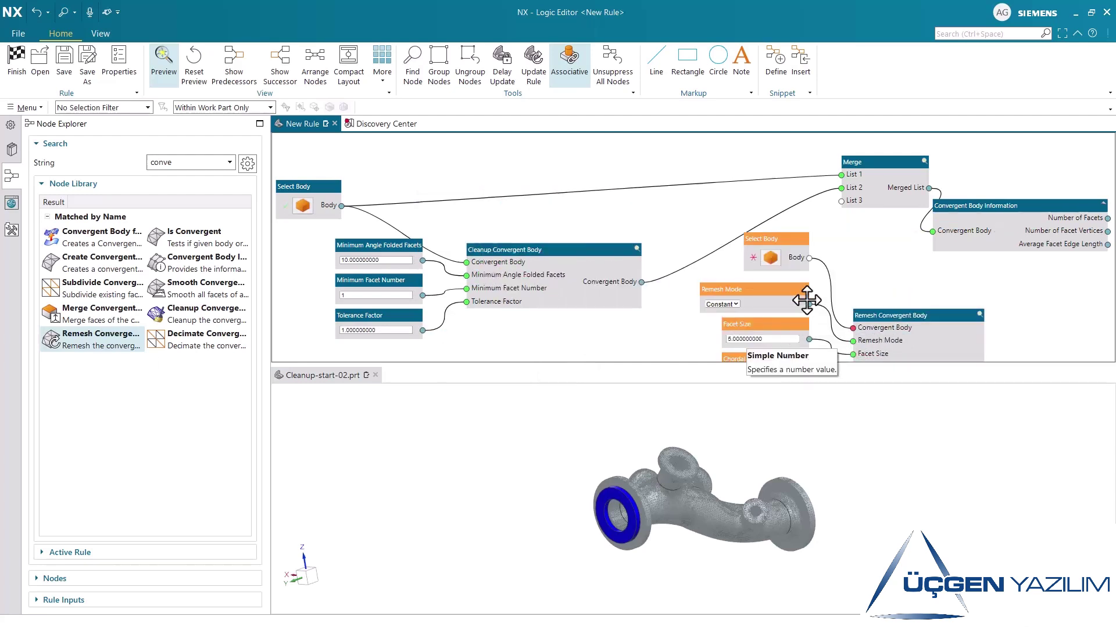
{"action": "scroll", "coordinate": [724, 223], "scroll_direction": "down", "scroll_amount": 1}
{"action": "scroll", "coordinate": [723, 224], "scroll_direction": "down", "scroll_amount": 1}
{"action": "scroll", "coordinate": [729, 244], "scroll_direction": "down", "scroll_amount": 1}
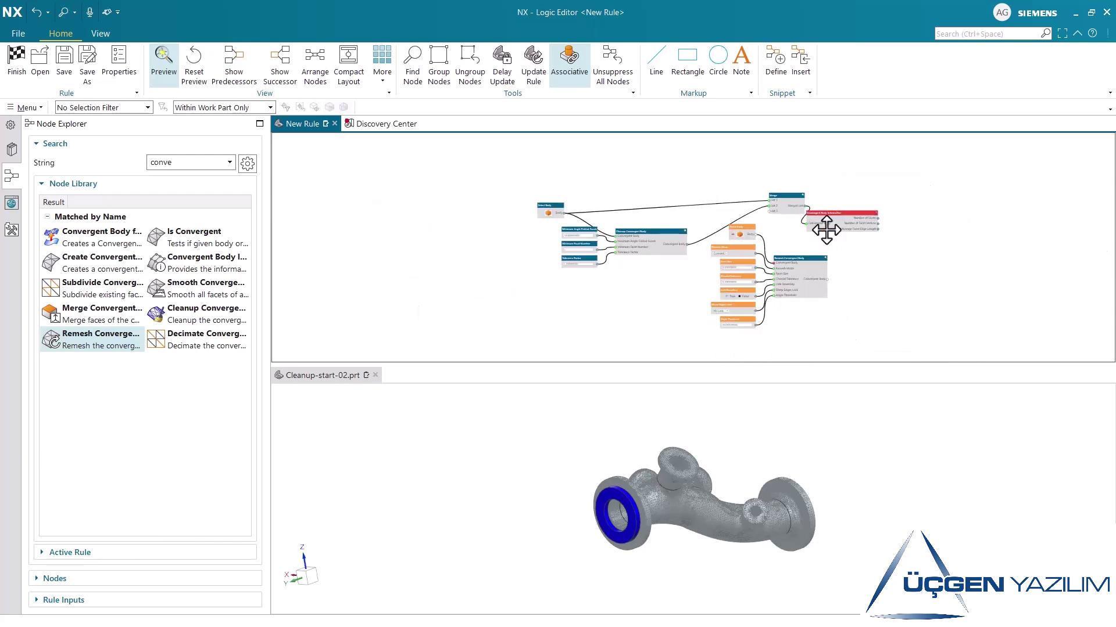
{"action": "right_click", "coordinate": [739, 233]}
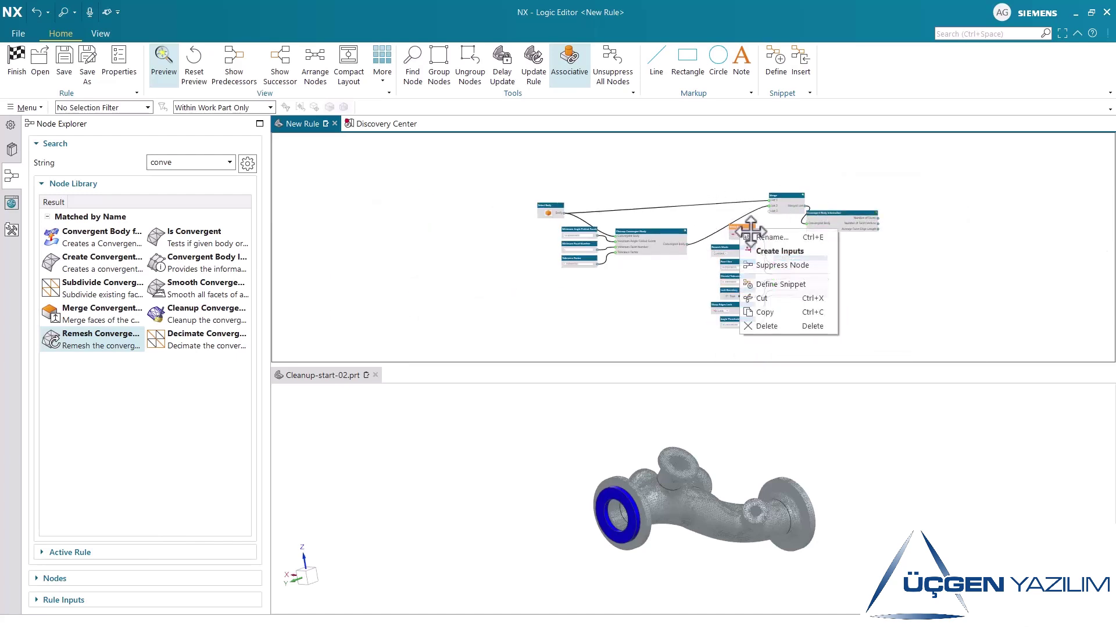
{"action": "left_click", "coordinate": [766, 326]}
{"action": "left_click_drag", "start_coordinate": [683, 214], "coordinate": [774, 352]}
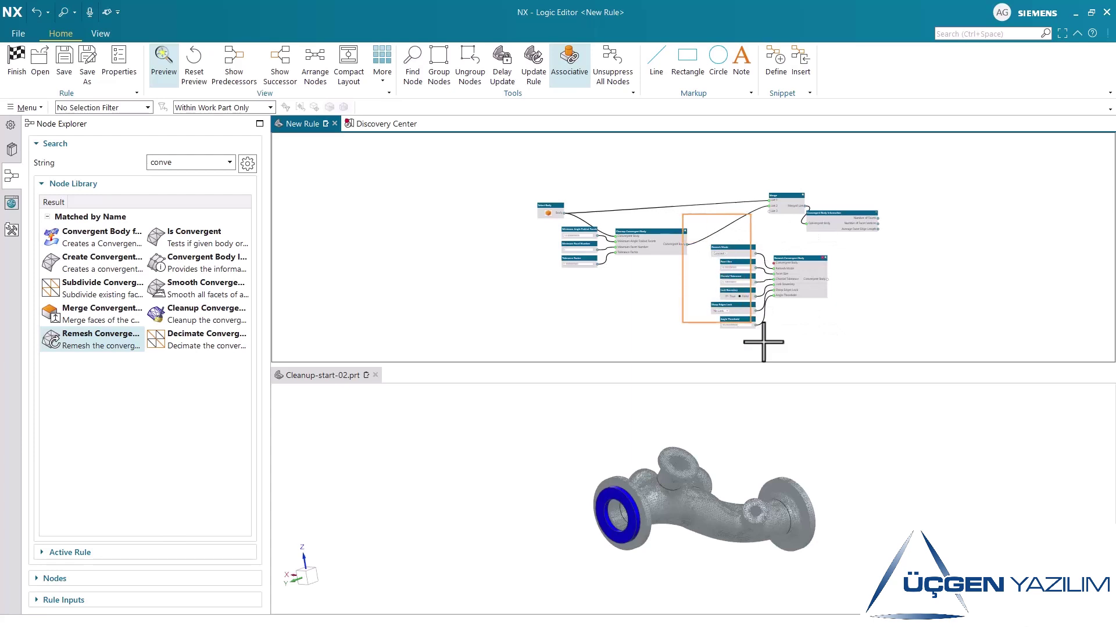
{"action": "mouse_move", "coordinate": [739, 244]}
{"action": "left_mouse_down"}
{"action": "mouse_move", "coordinate": [653, 271]}
{"action": "mouse_move", "coordinate": [653, 262]}
{"action": "mouse_move", "coordinate": [770, 262]}
{"action": "left_mouse_up"}
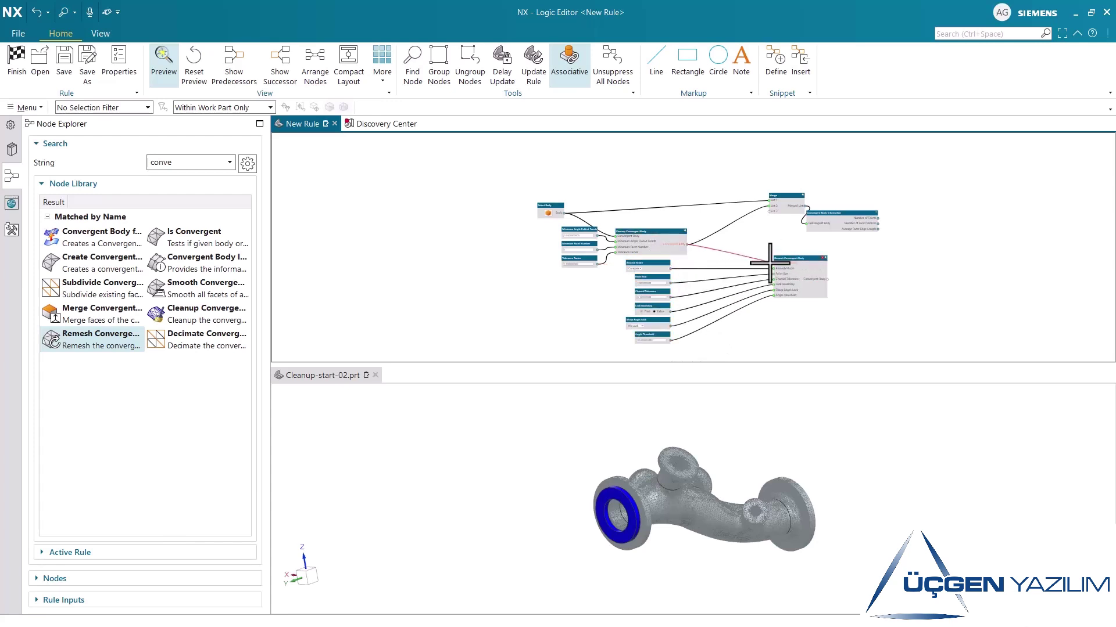
{"action": "left_click_drag", "start_coordinate": [774, 263], "coordinate": [773, 263]}
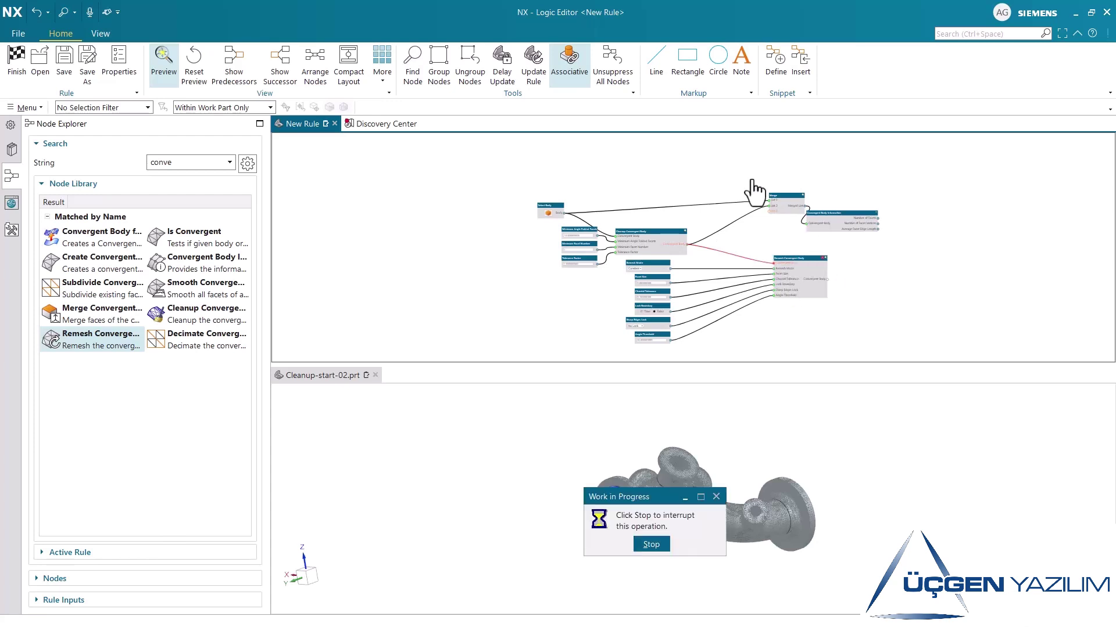
Shift the Merge and information nodes right and connect the remeshed body to Merge.
{"action": "left_click_drag", "start_coordinate": [748, 177], "coordinate": [902, 233]}
{"action": "mouse_move", "coordinate": [828, 221]}
{"action": "left_mouse_down"}
{"action": "mouse_move", "coordinate": [948, 242]}
{"action": "mouse_move", "coordinate": [961, 234]}
{"action": "left_mouse_up"}
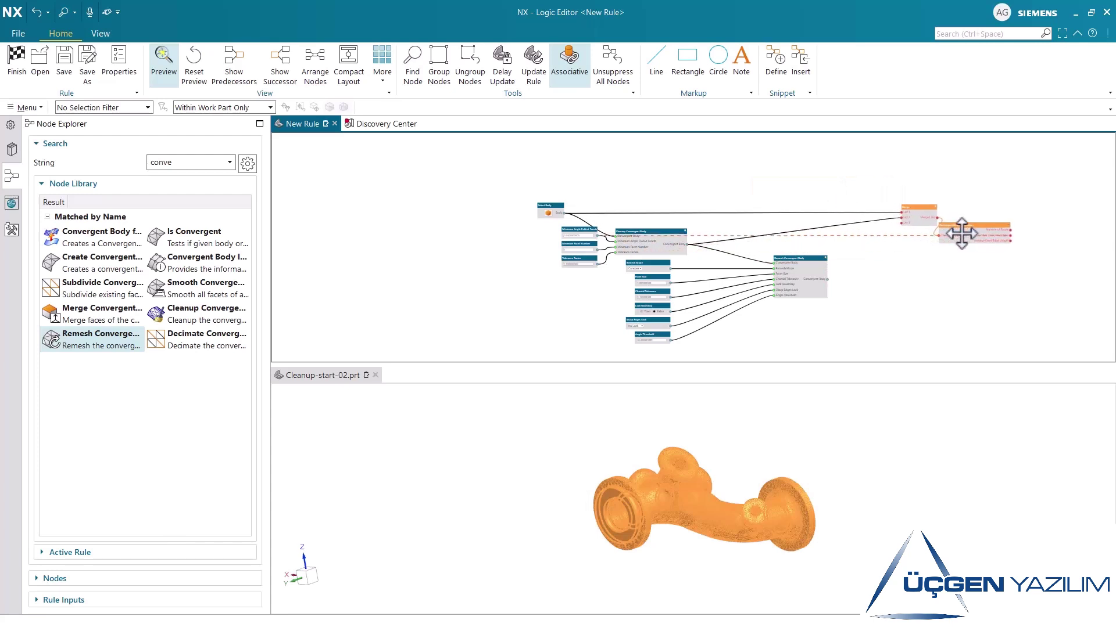
{"action": "left_click", "coordinate": [835, 281]}
{"action": "left_click_drag", "start_coordinate": [829, 279], "coordinate": [903, 224]}
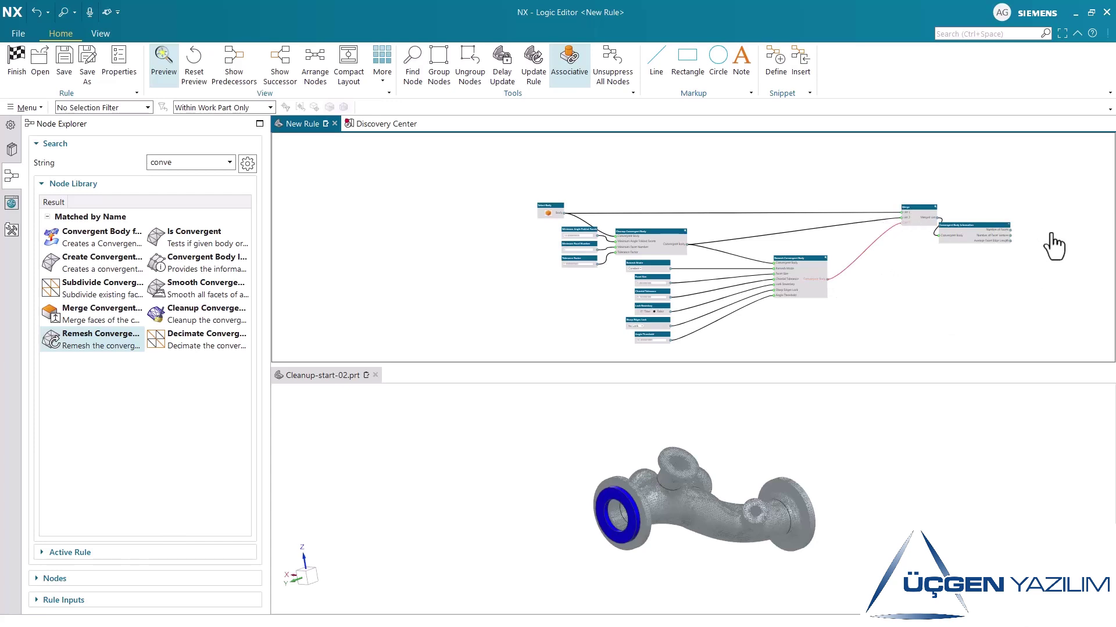
Fit the graph and compare edge lengths and facet counts of all three bodies.
{"action": "key", "text": "ctrl+f"}
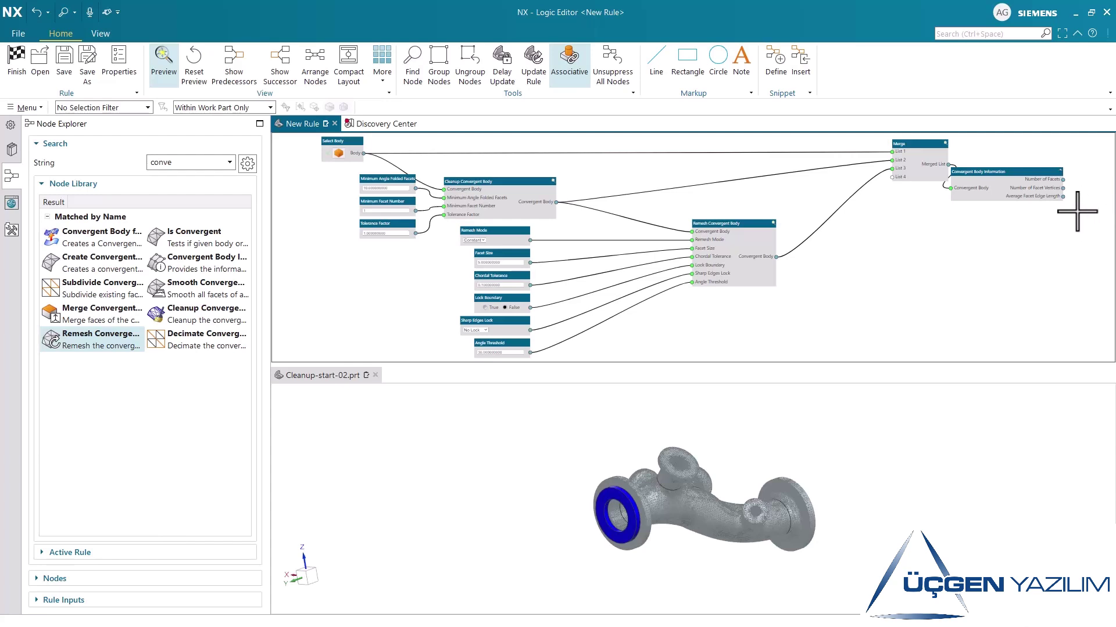
{"action": "left_click", "coordinate": [1063, 198]}
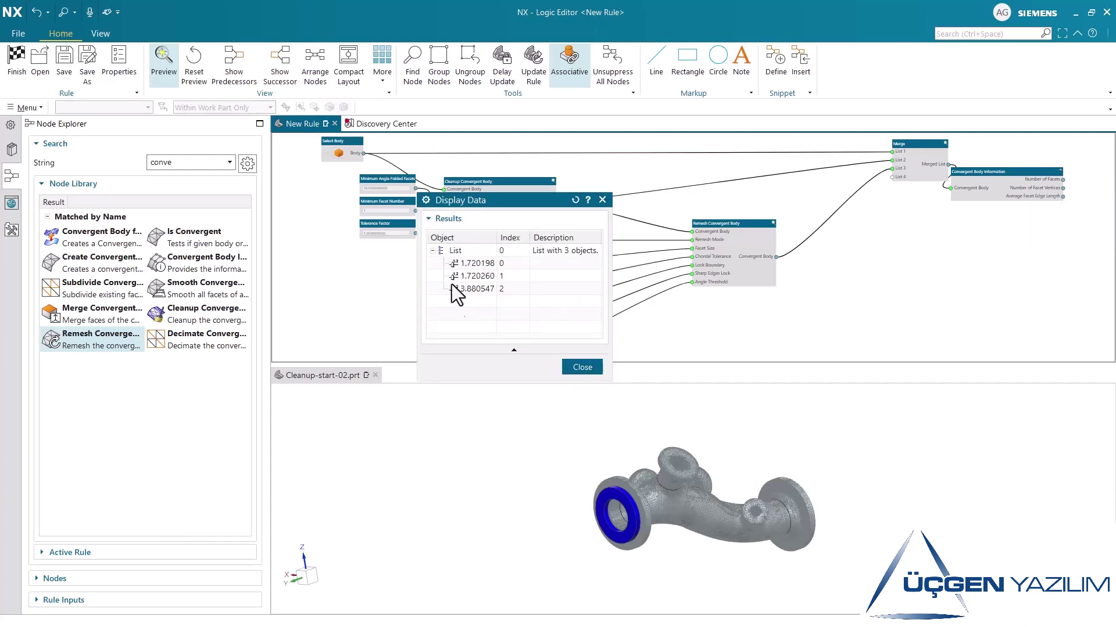
{"action": "left_click", "coordinate": [580, 367]}
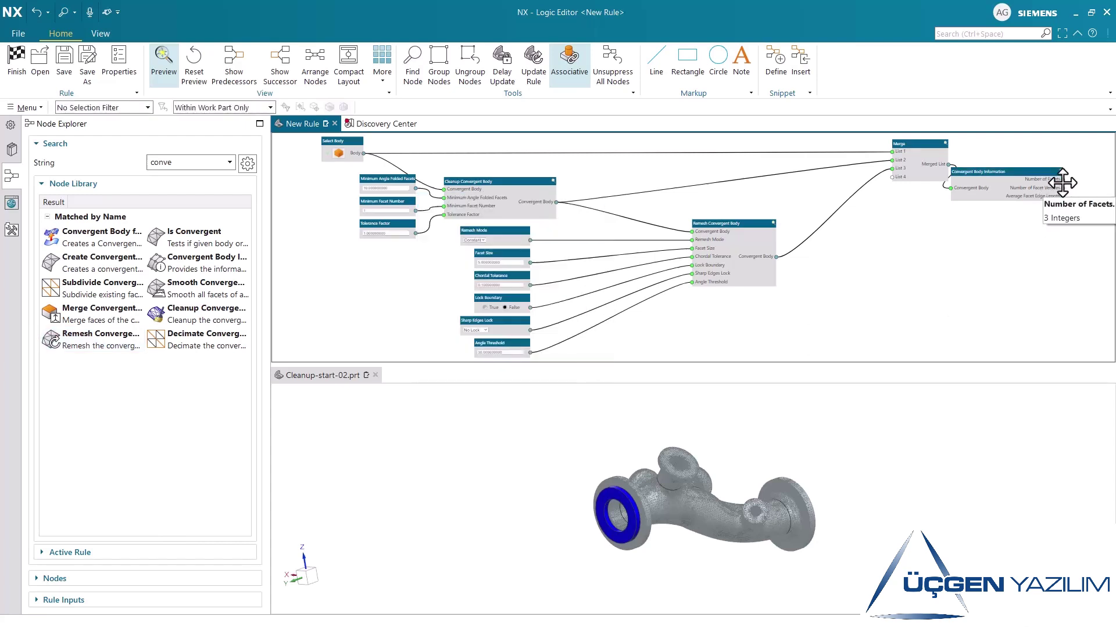
{"action": "left_click", "coordinate": [1063, 181]}
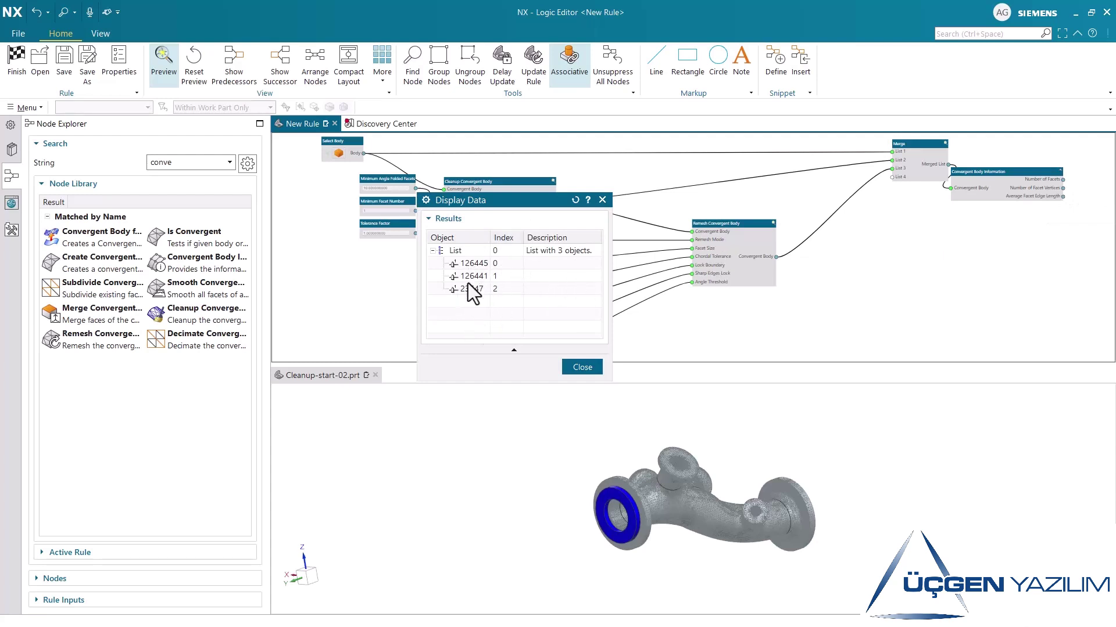
{"action": "left_click", "coordinate": [581, 368]}
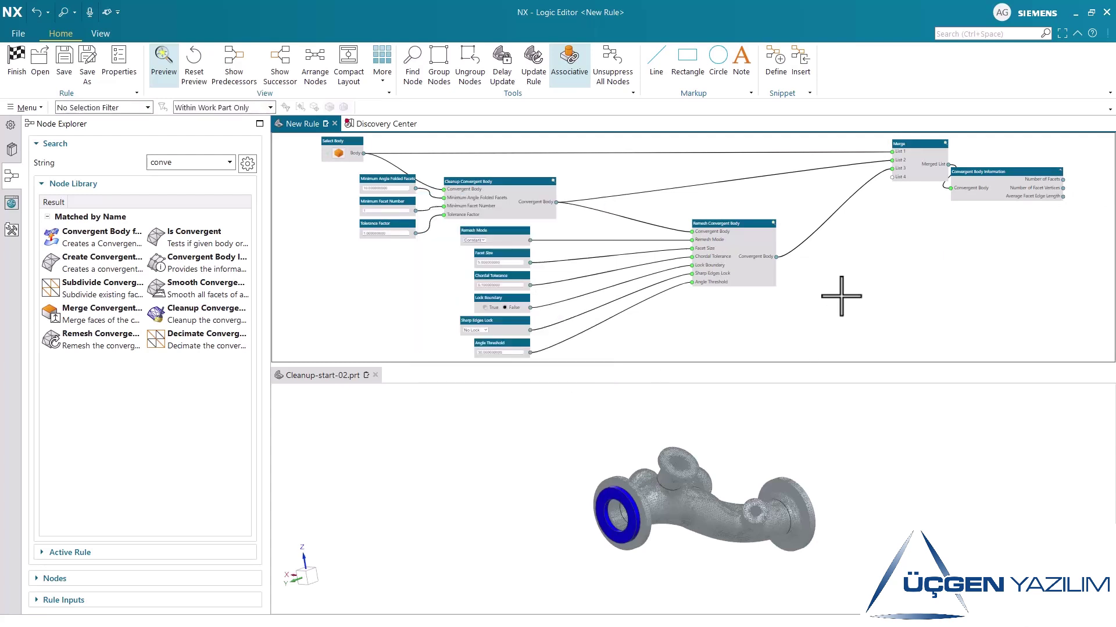
Add an Output node for the remeshed body at the graph's right.
{"action": "right_click", "coordinate": [777, 258]}
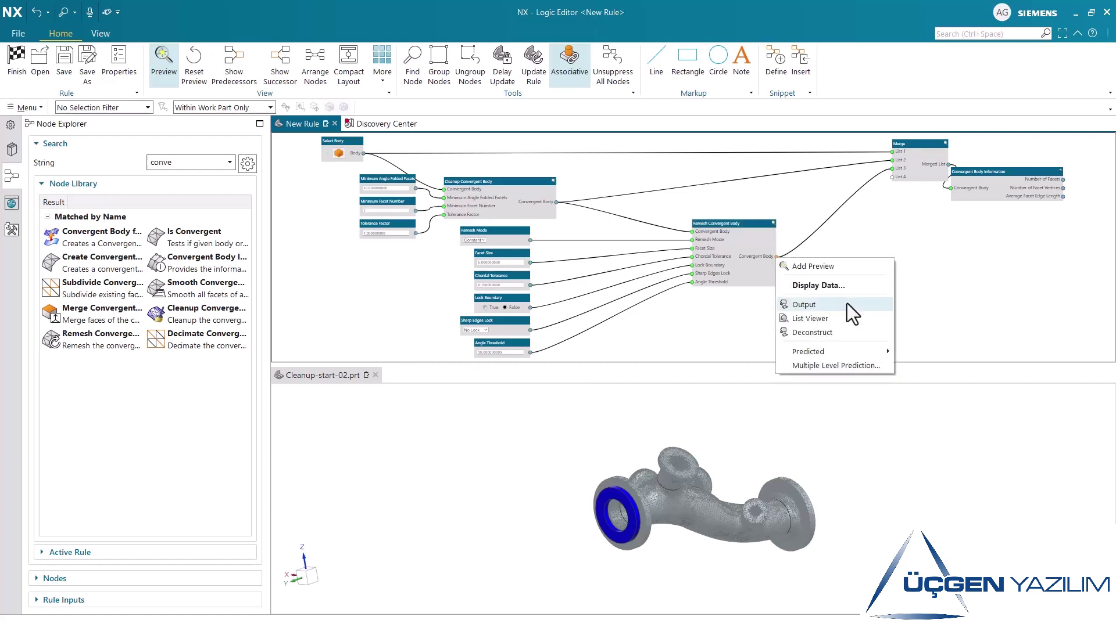
{"action": "left_click", "coordinate": [846, 303]}
{"action": "left_click_drag", "start_coordinate": [814, 249], "coordinate": [1014, 248]}
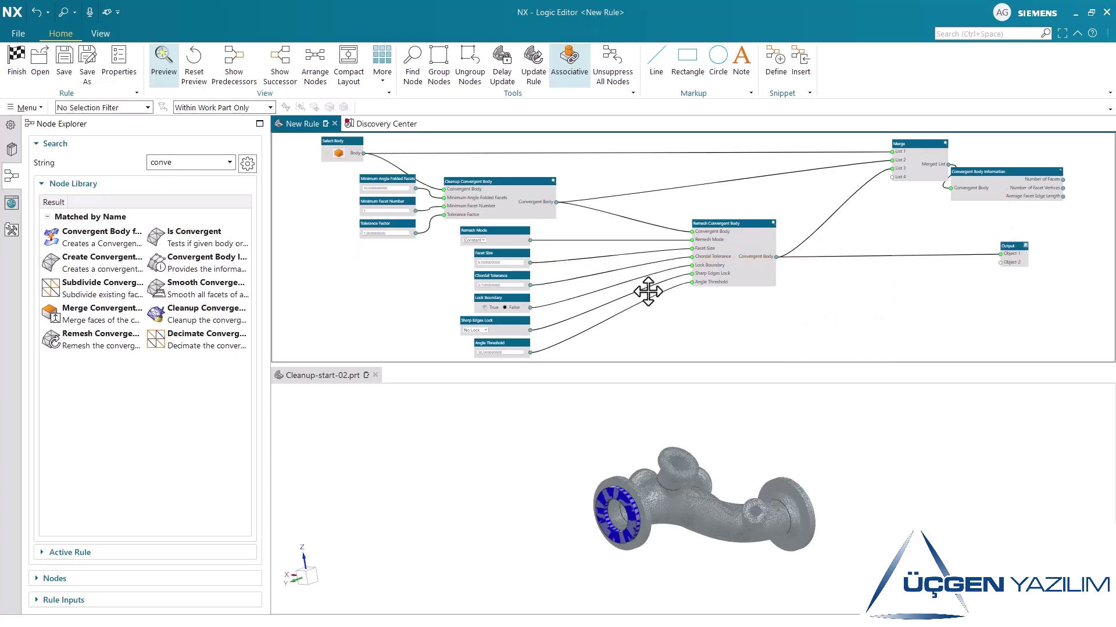
Add a Boolean toggle node named 'Create remeshed output'.
{"action": "double_click", "coordinate": [187, 165]}
{"action": "type", "text": "boole"}
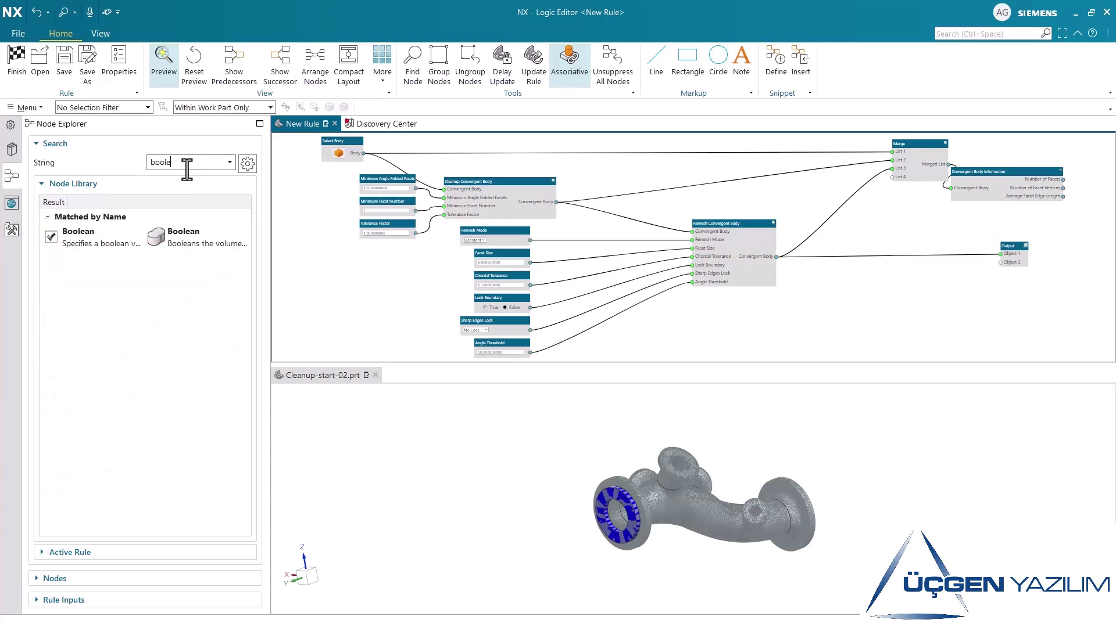
{"action": "left_click_drag", "start_coordinate": [67, 238], "coordinate": [773, 208]}
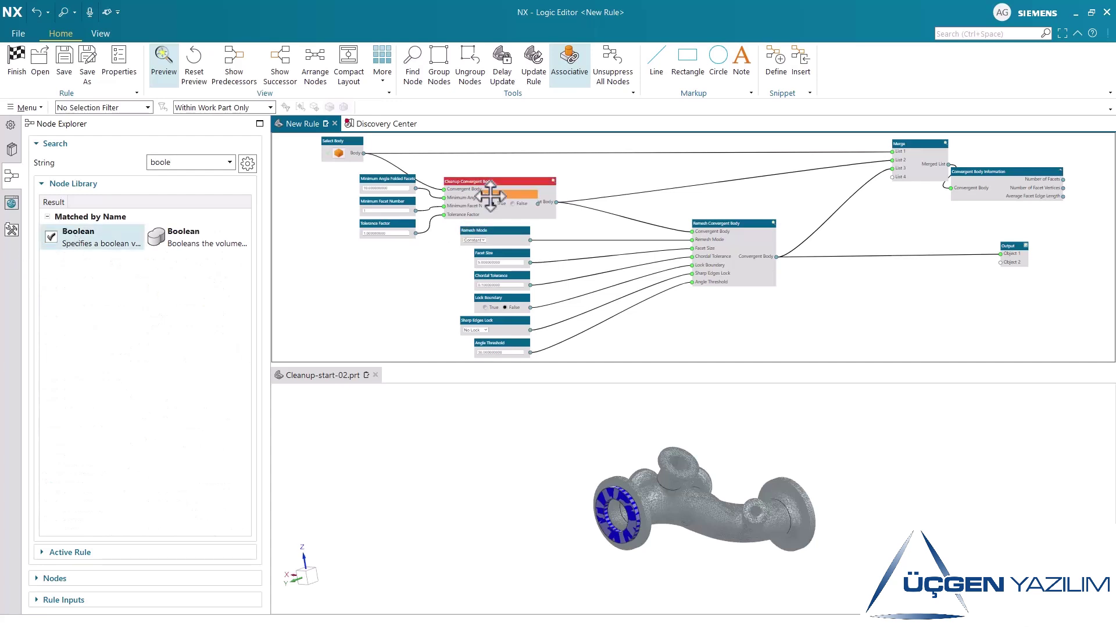
{"action": "left_click", "coordinate": [773, 204]}
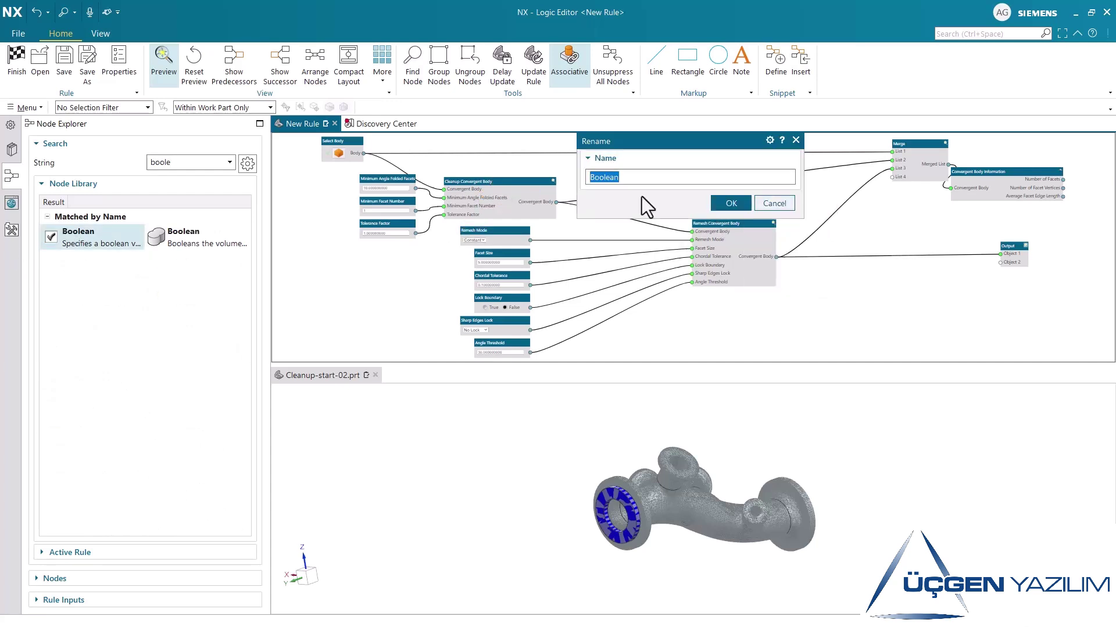
{"action": "type", "text": "Create remeshed output"}
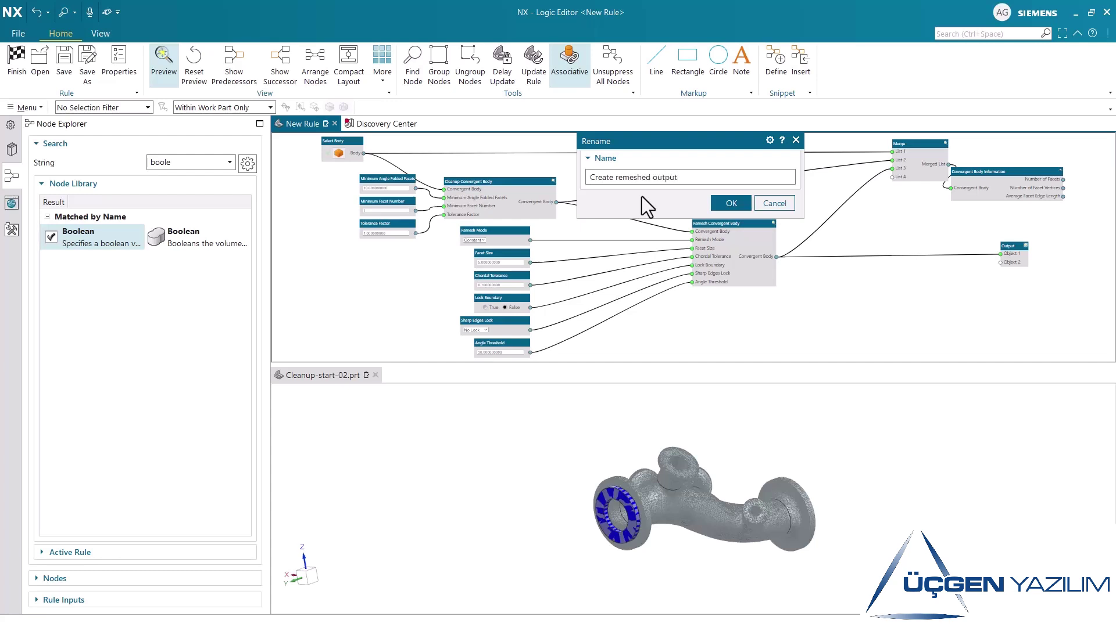
{"action": "left_click", "coordinate": [733, 203]}
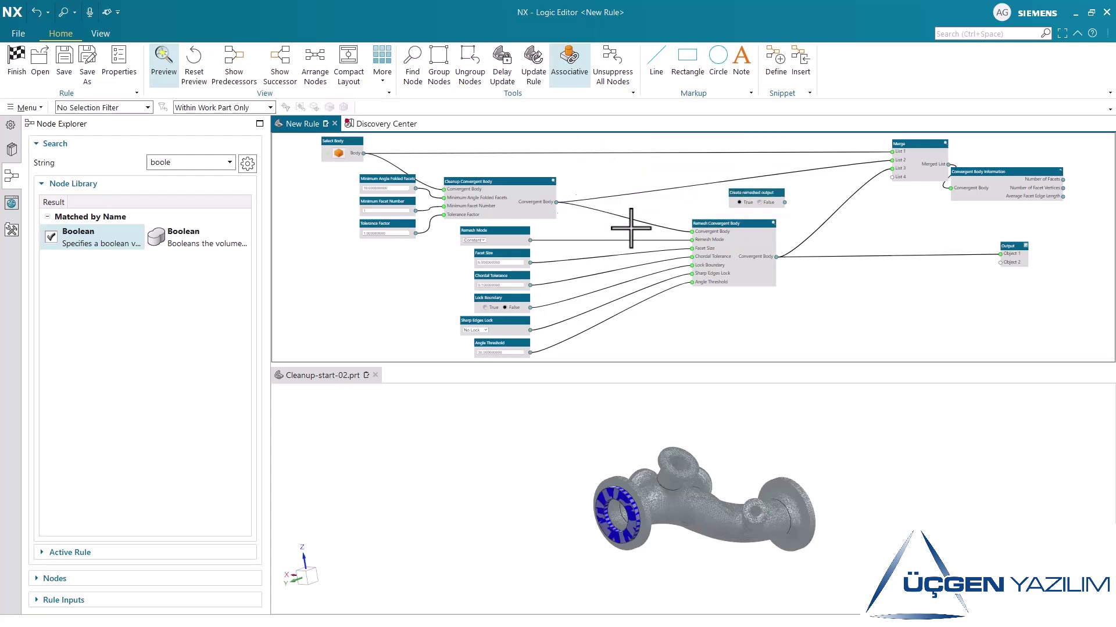
Add a Separate List fed by the cleaned body, routing its False result to the Output.
{"action": "right_click", "coordinate": [556, 203]}
{"action": "mouse_move", "coordinate": [615, 298]}
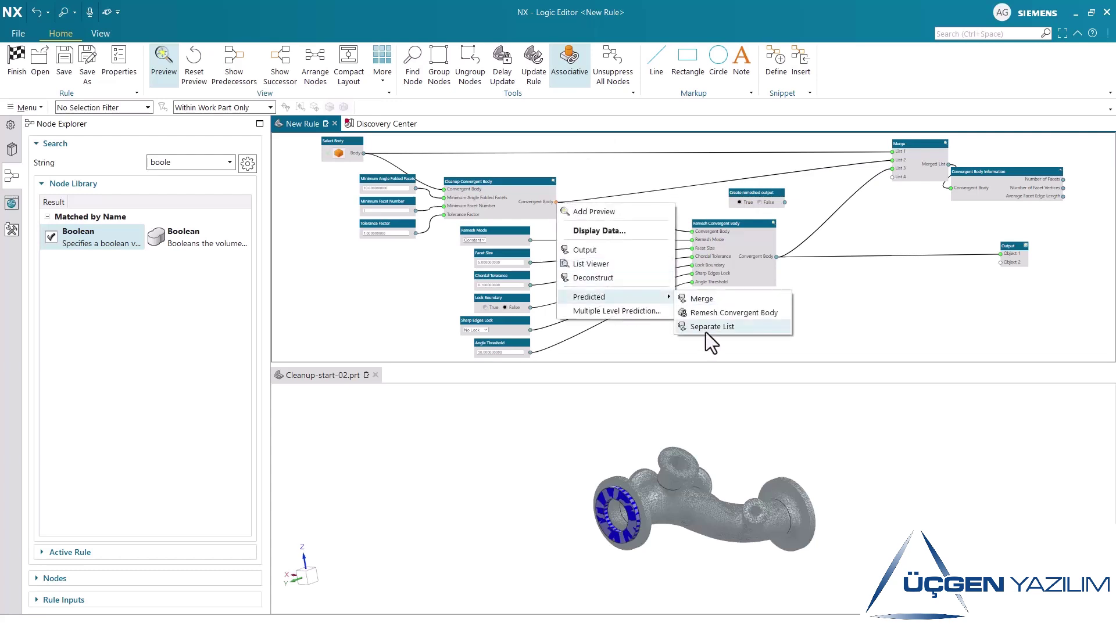
{"action": "left_click", "coordinate": [706, 333]}
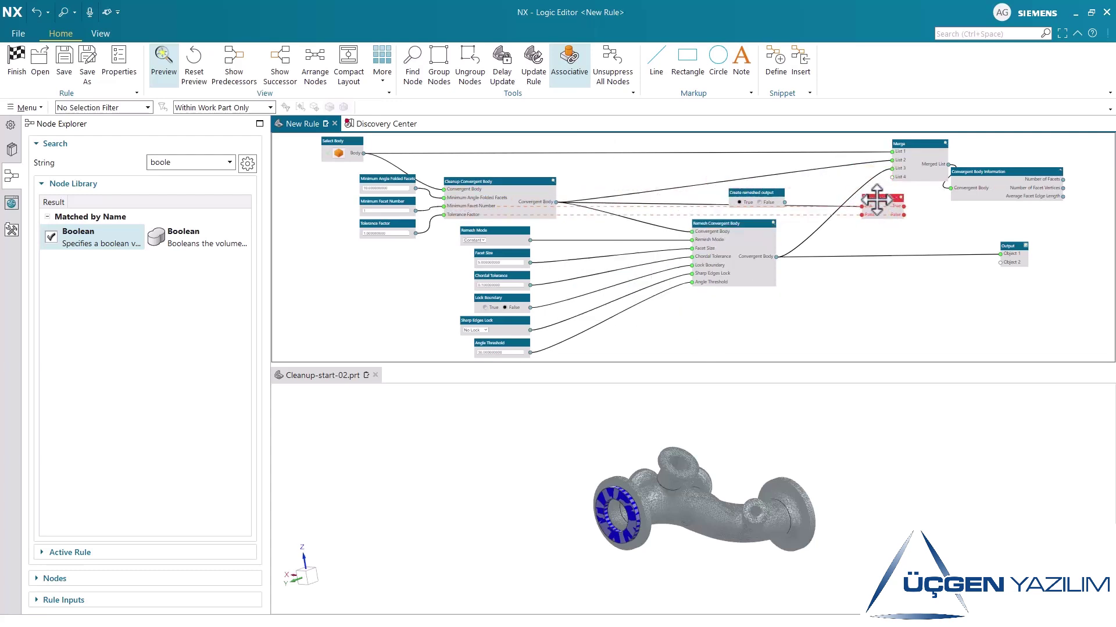
{"action": "left_click", "coordinate": [878, 200]}
{"action": "mouse_move", "coordinate": [773, 199]}
{"action": "left_mouse_down"}
{"action": "mouse_move", "coordinate": [668, 340]}
{"action": "mouse_move", "coordinate": [866, 213]}
{"action": "left_mouse_up"}
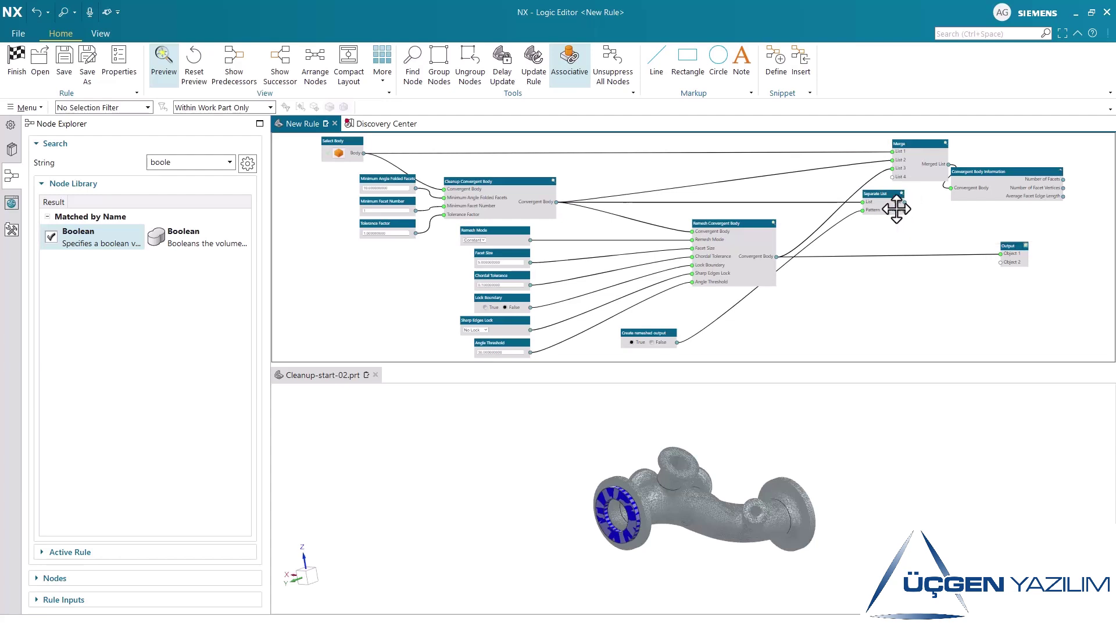
{"action": "left_click_drag", "start_coordinate": [802, 266], "coordinate": [929, 271]}
{"action": "mouse_move", "coordinate": [880, 211]}
{"action": "left_mouse_down"}
{"action": "mouse_move", "coordinate": [754, 211]}
{"action": "mouse_move", "coordinate": [825, 244]}
{"action": "left_mouse_up"}
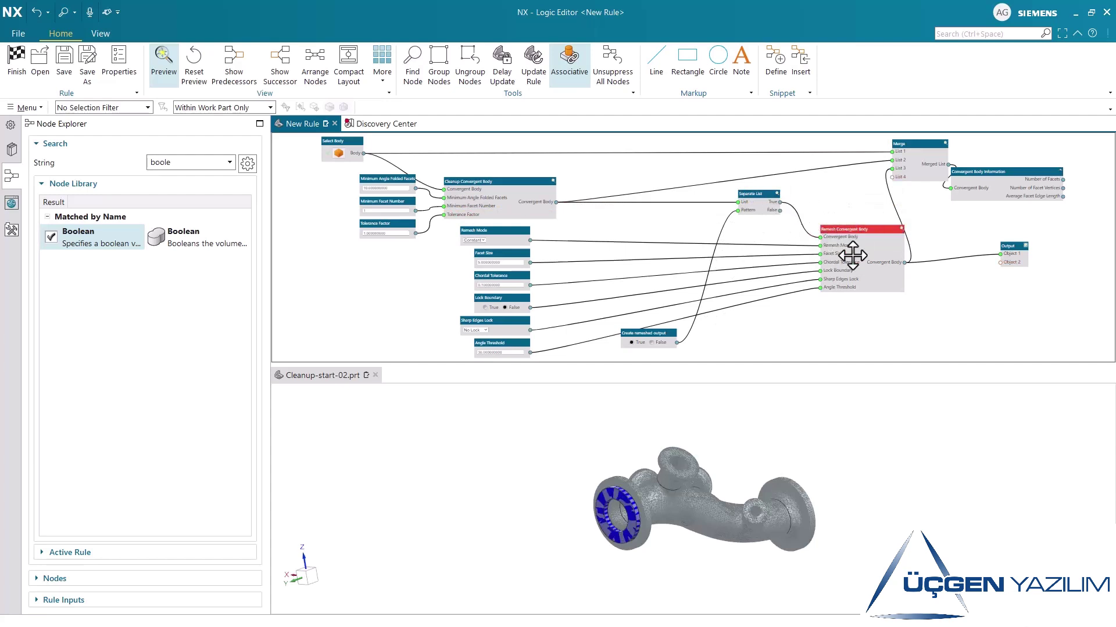
{"action": "left_click_drag", "start_coordinate": [780, 210], "coordinate": [1003, 264]}
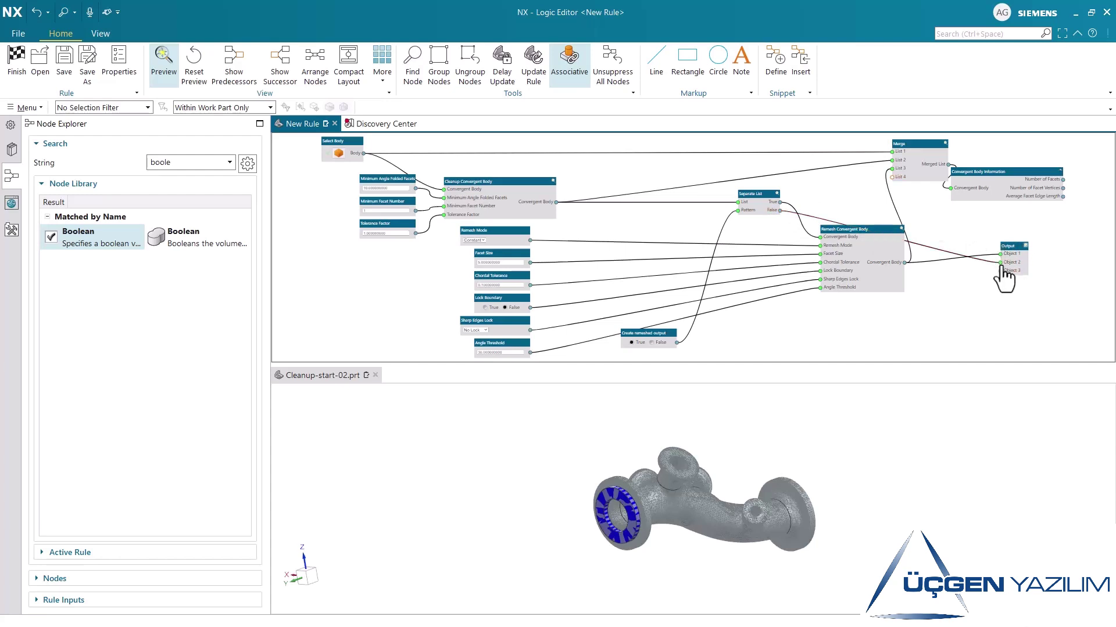
Swap the Output node's connection order and tidy the Output and information nodes.
{"action": "right_click", "coordinate": [1004, 265]}
{"action": "left_click", "coordinate": [1011, 271]}
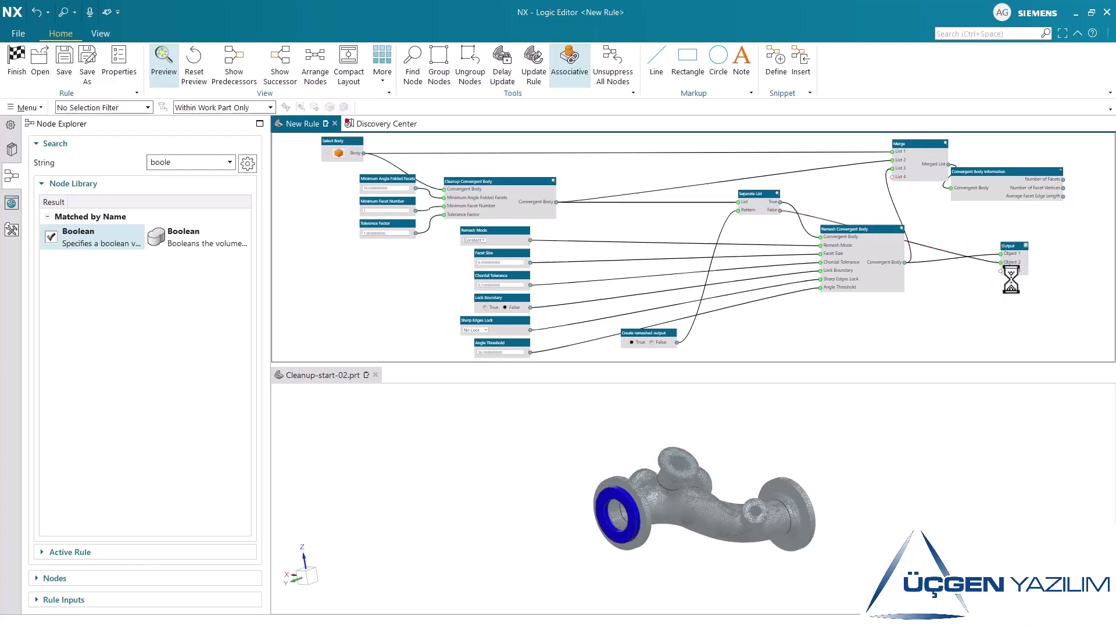
{"action": "mouse_move", "coordinate": [1017, 266]}
{"action": "left_mouse_down"}
{"action": "mouse_move", "coordinate": [1017, 223]}
{"action": "mouse_move", "coordinate": [1050, 163]}
{"action": "left_mouse_up"}
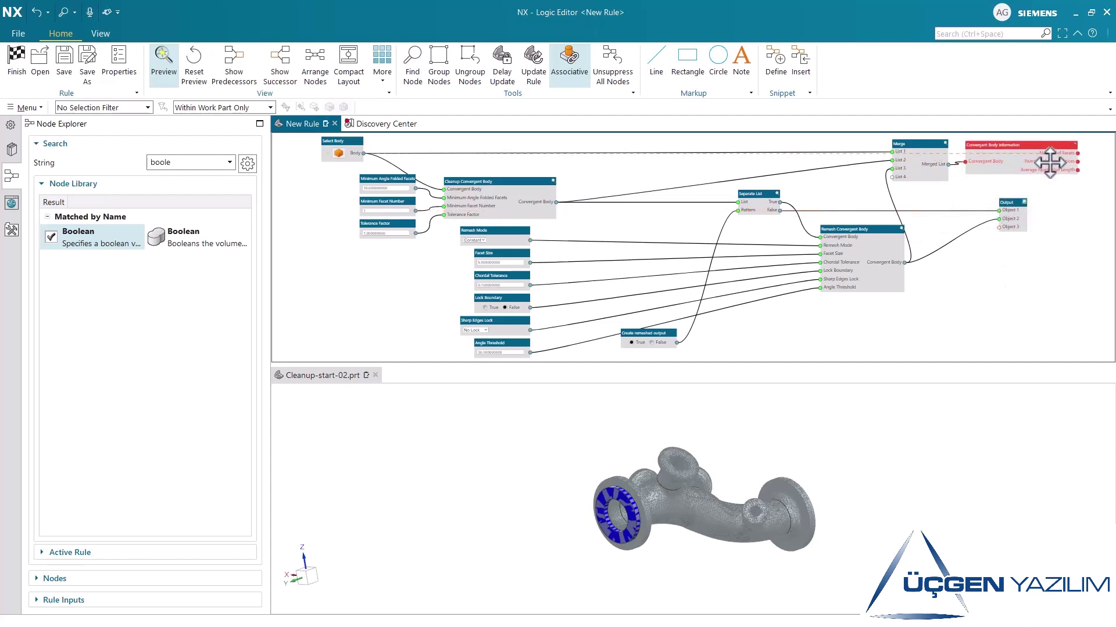
{"action": "left_click", "coordinate": [922, 333]}
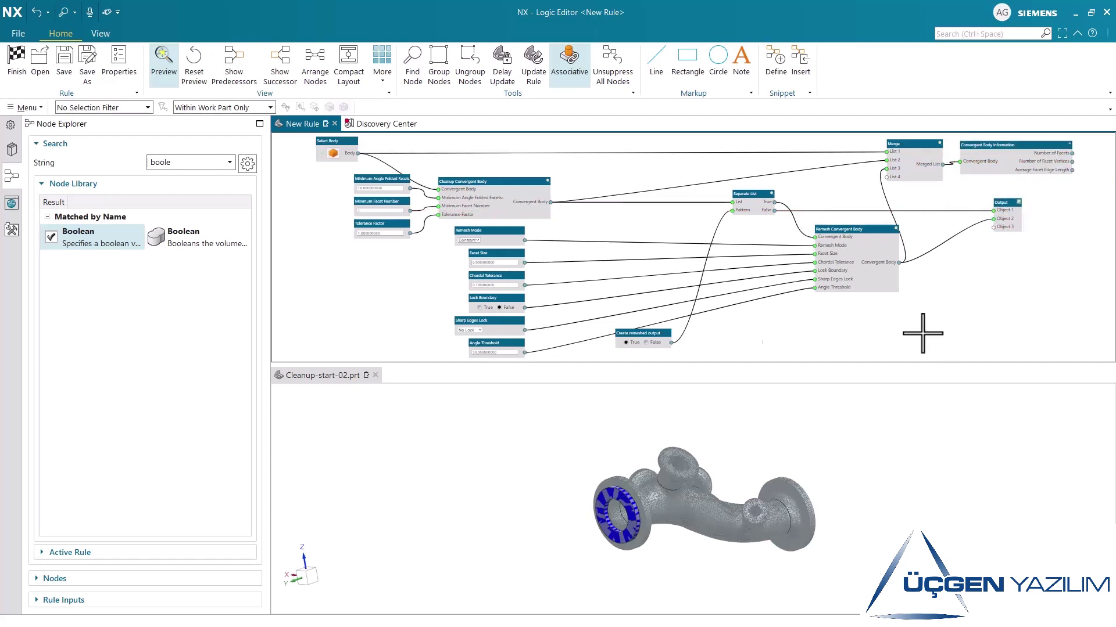
Move Create remeshed output under Remesh Convergent Body in Rule Inputs and preview the form.
{"action": "left_click", "coordinate": [50, 602]}
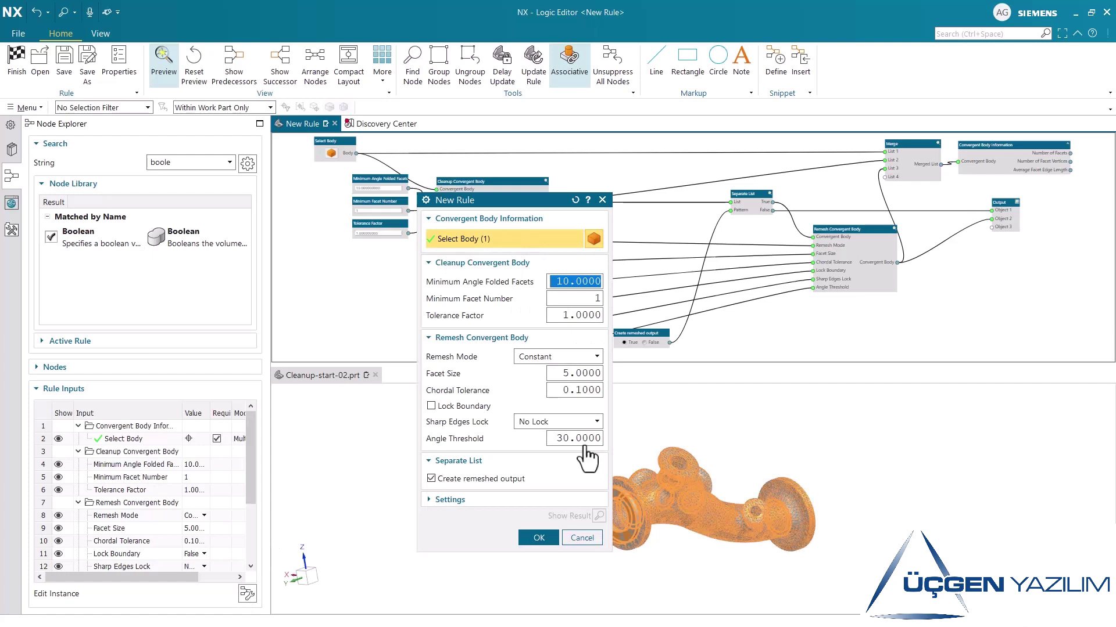
{"action": "left_click", "coordinate": [595, 540]}
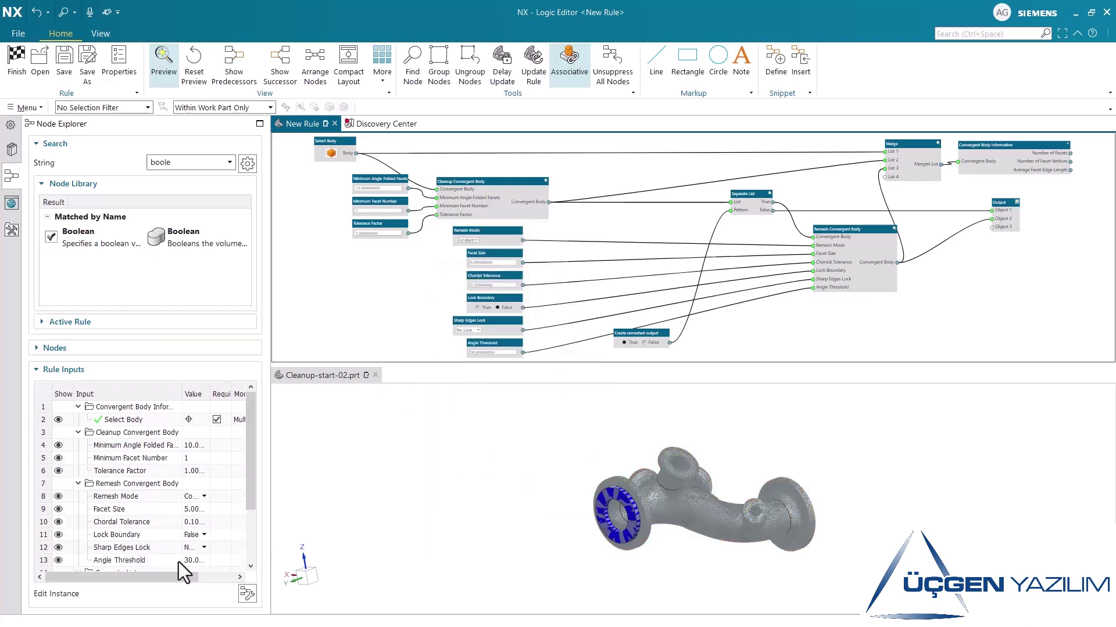
{"action": "left_click_drag", "start_coordinate": [45, 517], "coordinate": [35, 411]}
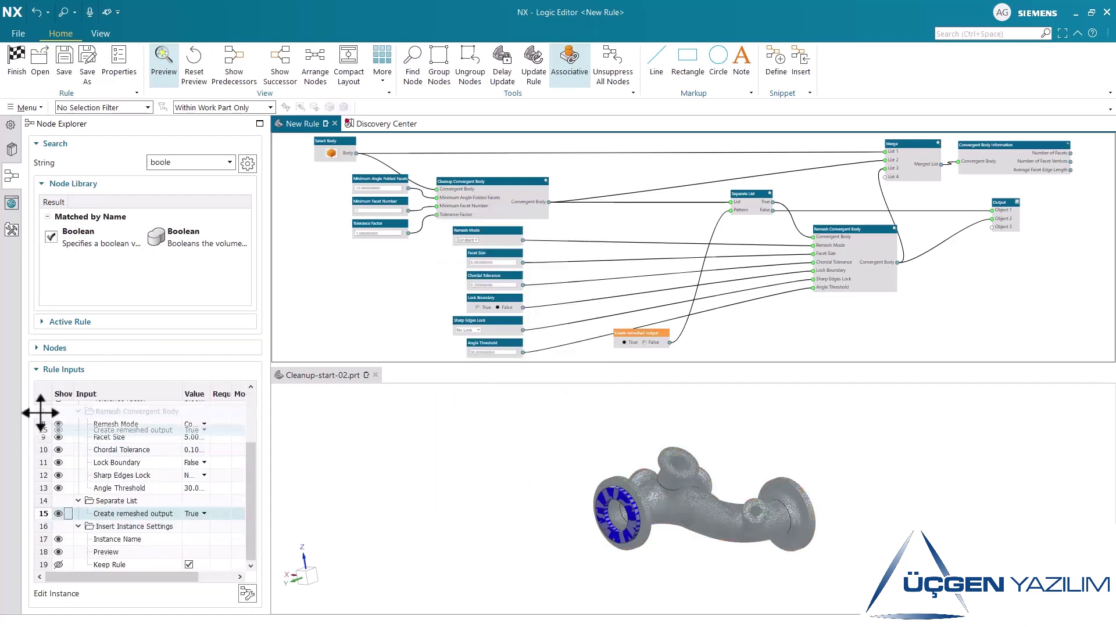
{"action": "left_click", "coordinate": [247, 593]}
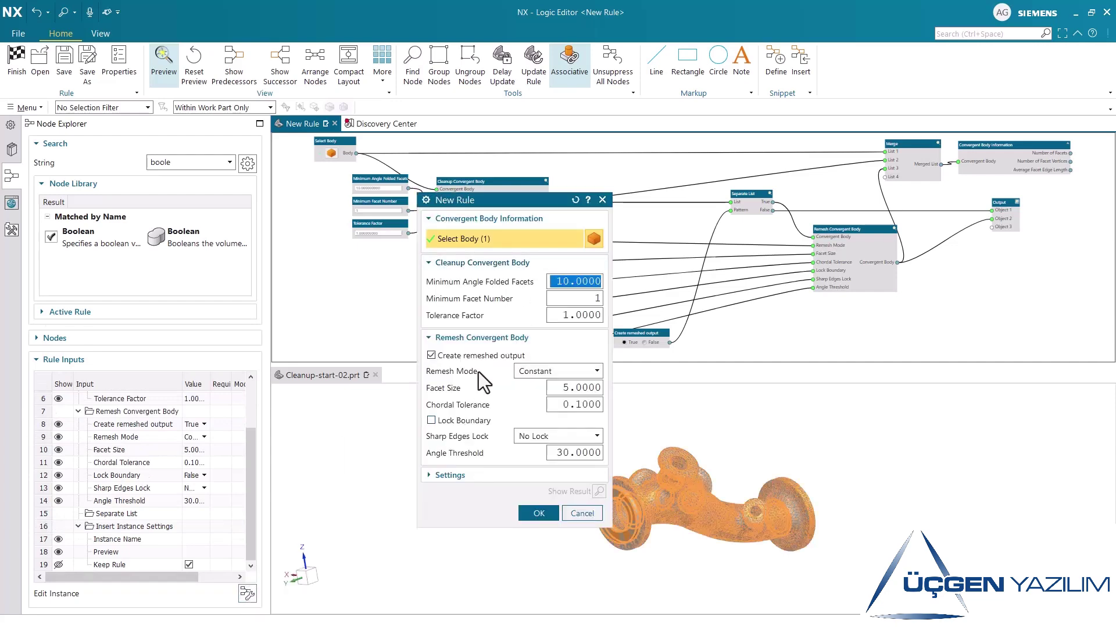
{"action": "left_click", "coordinate": [591, 511]}
Finish the rule, hide Convergent Body (2), and open Algorithmic Feature (4) for editing.
{"action": "left_click", "coordinate": [22, 67]}
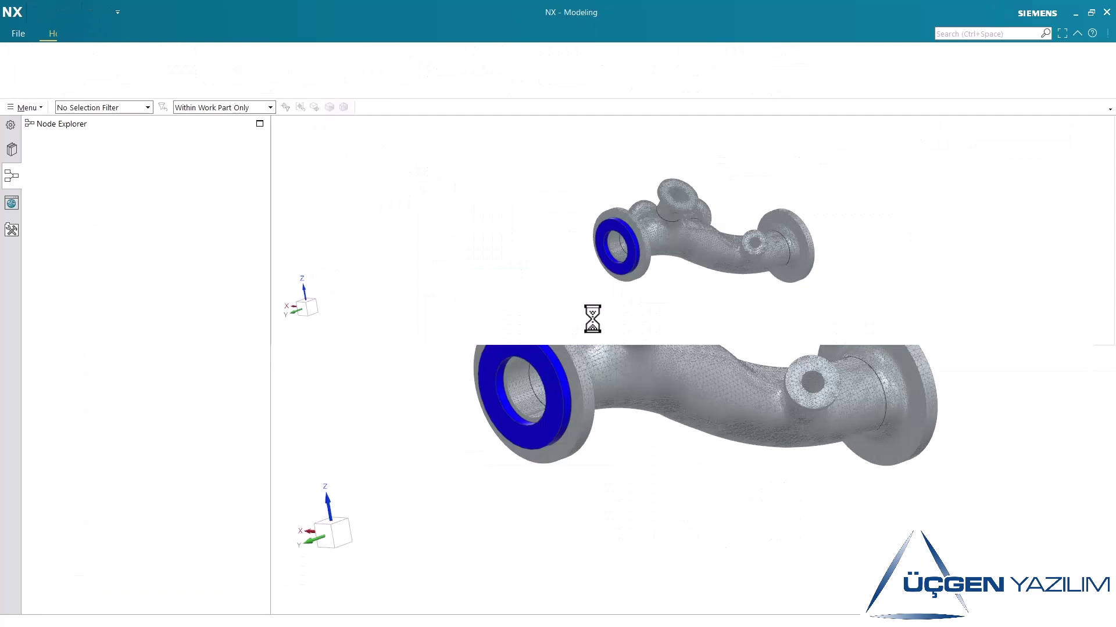
{"action": "left_click", "coordinate": [53, 229]}
{"action": "middle_click_drag", "start_coordinate": [605, 407], "coordinate": [834, 391]}
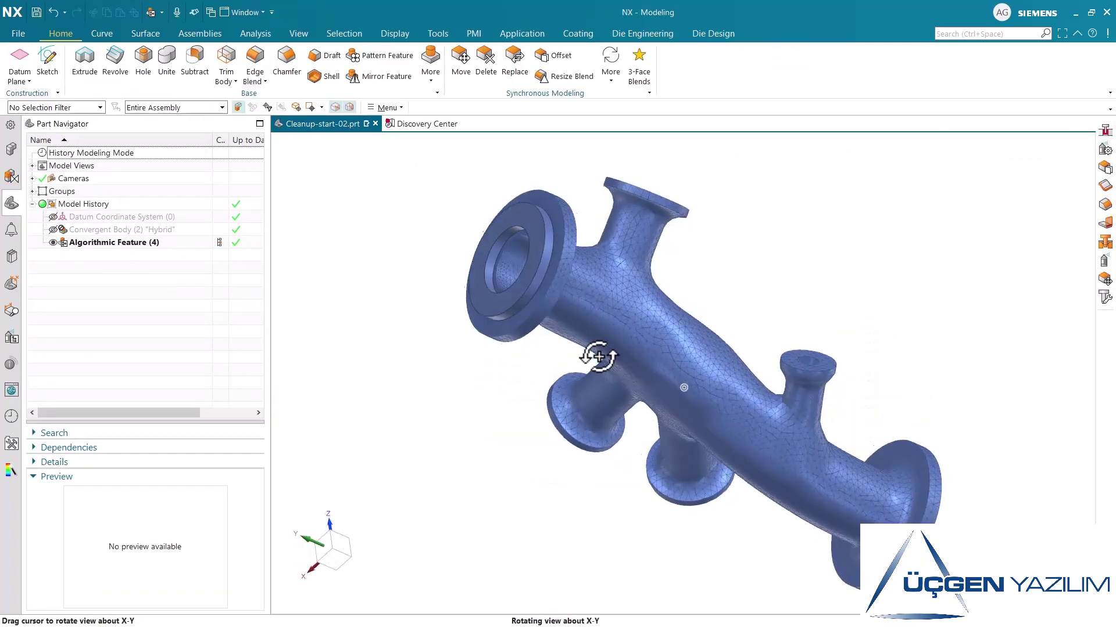
{"action": "scroll", "coordinate": [794, 378], "scroll_direction": "up", "scroll_amount": 5}
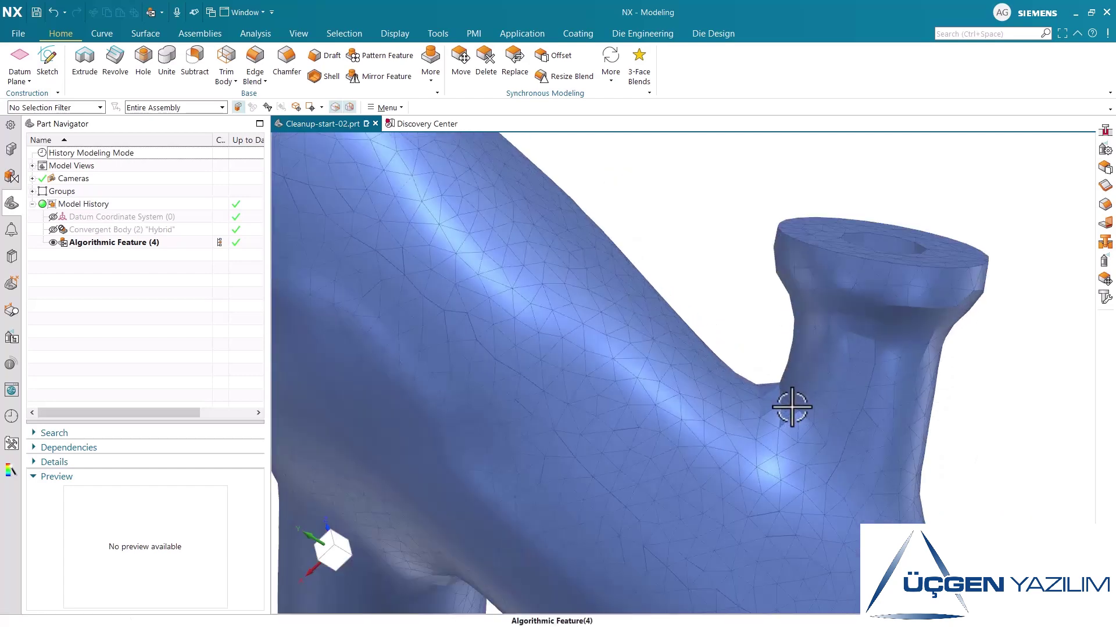
{"action": "double_click", "coordinate": [111, 243]}
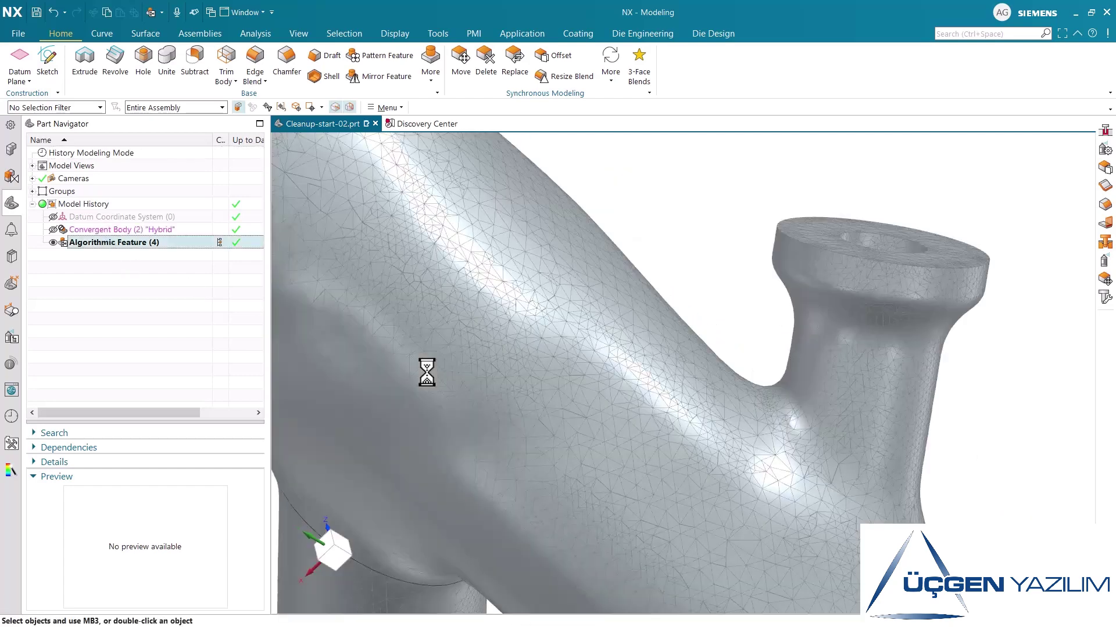
Switch the rule's Remesh Mode to Variable with chordal tolerance 0.03 and facet size 10, then confirm.
{"action": "left_click", "coordinate": [537, 374]}
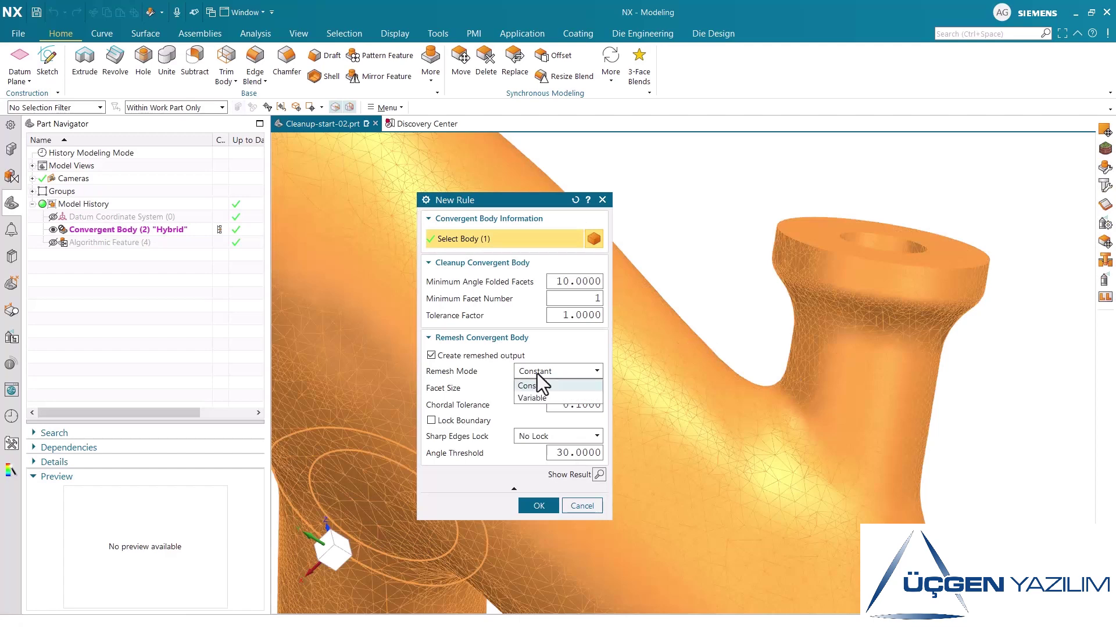
{"action": "left_click", "coordinate": [538, 396]}
{"action": "left_click", "coordinate": [578, 405]}
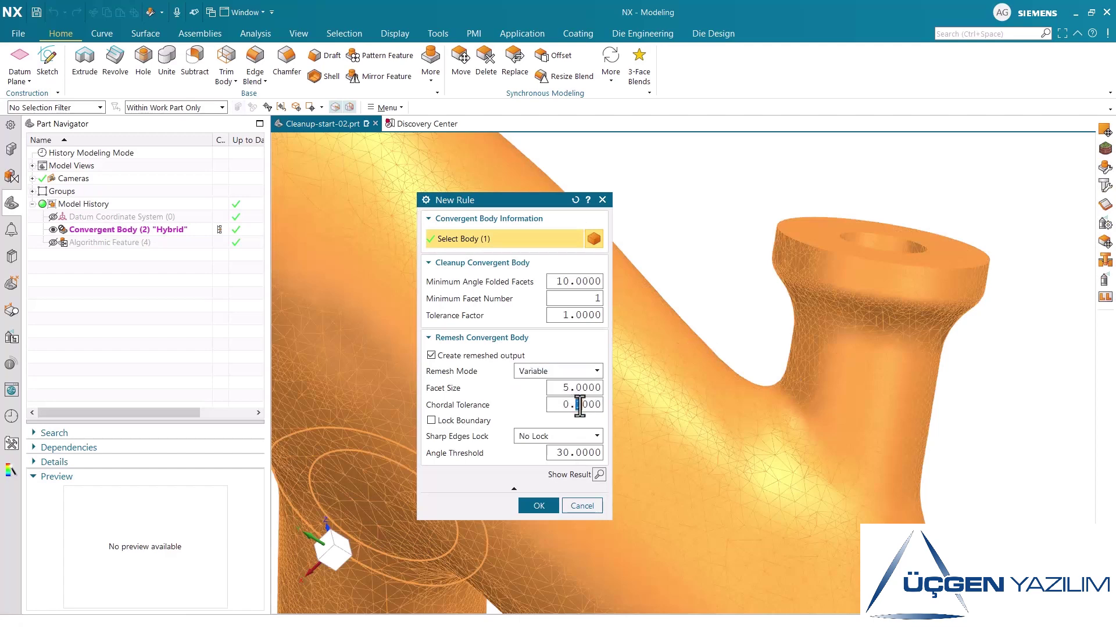
{"action": "type", "text": "03"}
{"action": "key", "text": "Return"}
{"action": "double_click", "coordinate": [573, 388]}
{"action": "type", "text": "10"}
{"action": "key", "text": "Return"}
{"action": "left_click", "coordinate": [535, 504]}
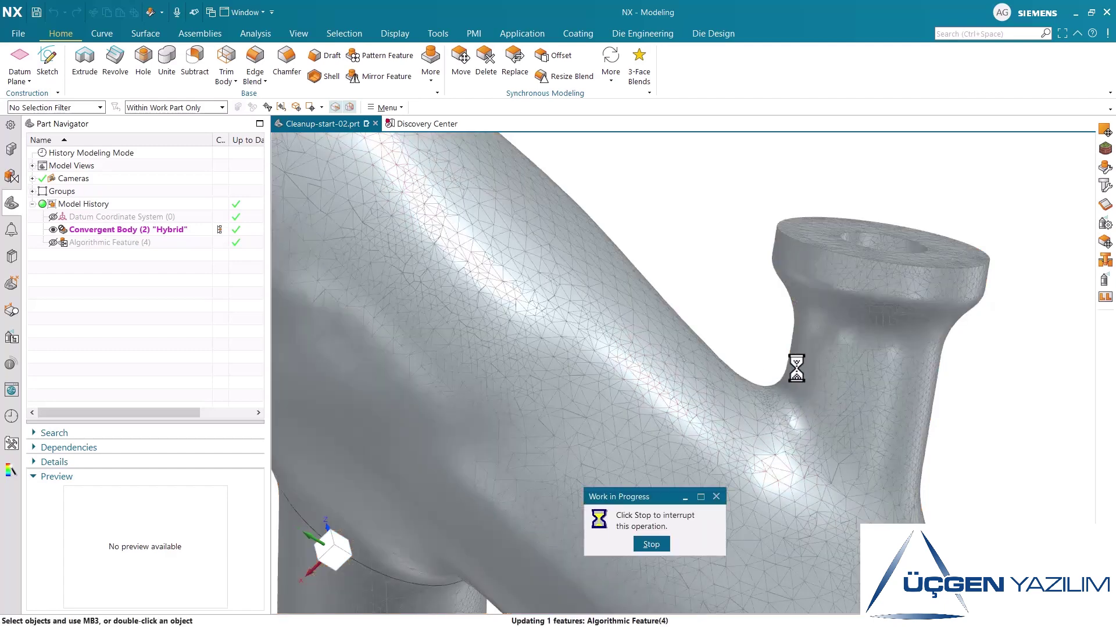